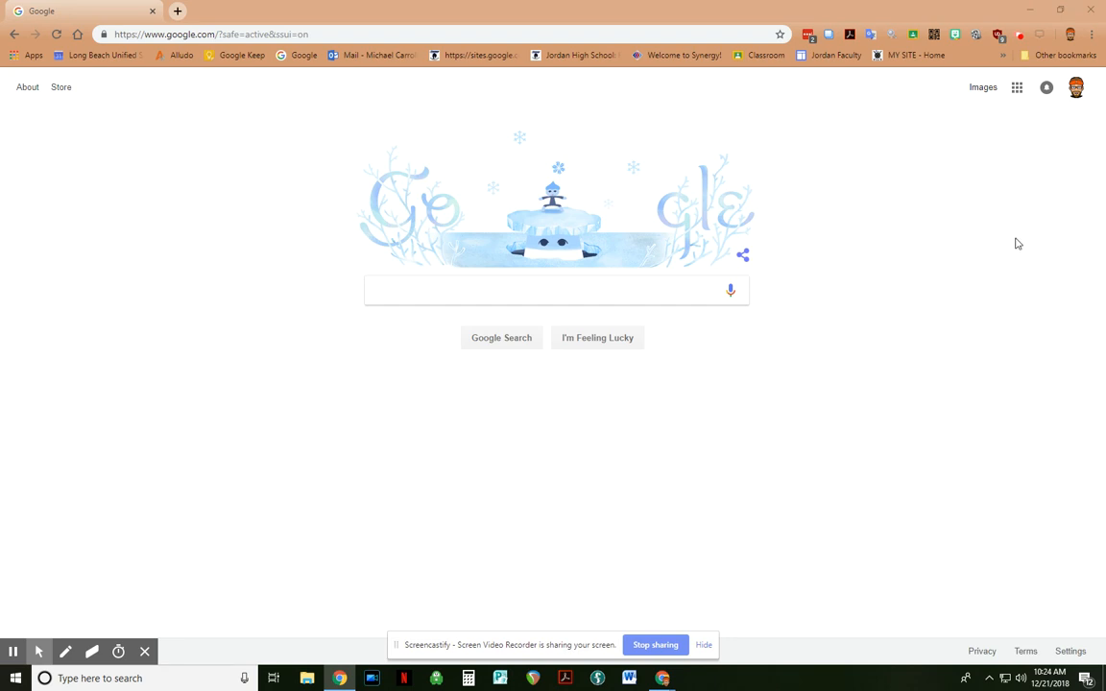
Step: Open the Google apps list from the Google homepage
click(1016, 89)
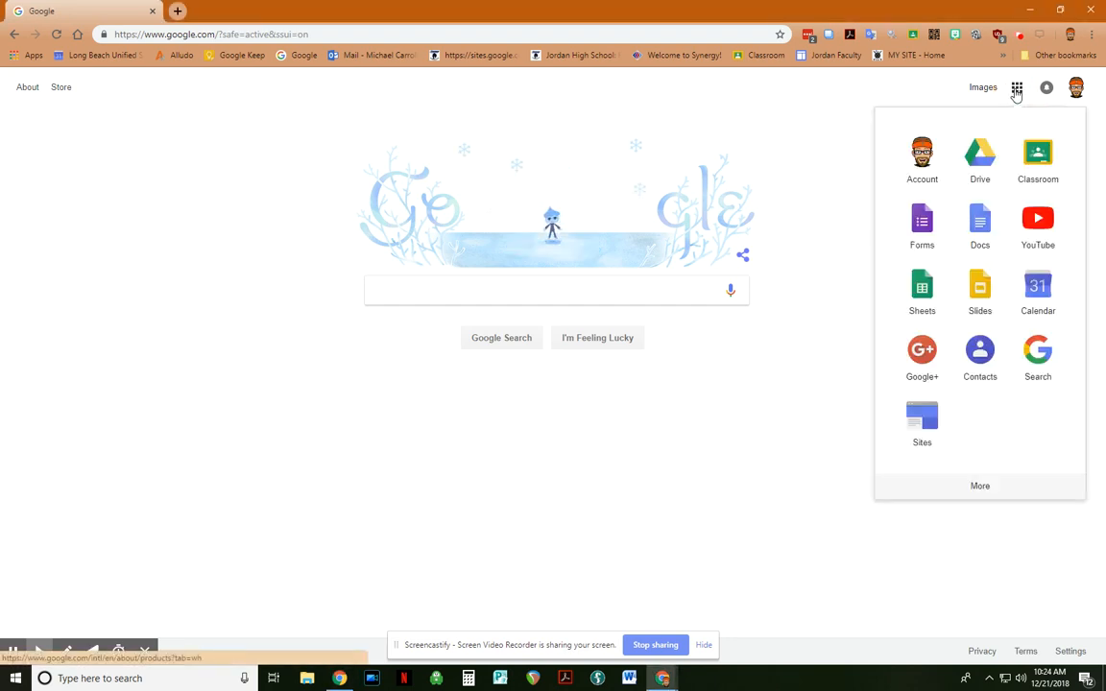
Step: Start a blank Google Form titled 'Survey' and select the first question's title
click(920, 220)
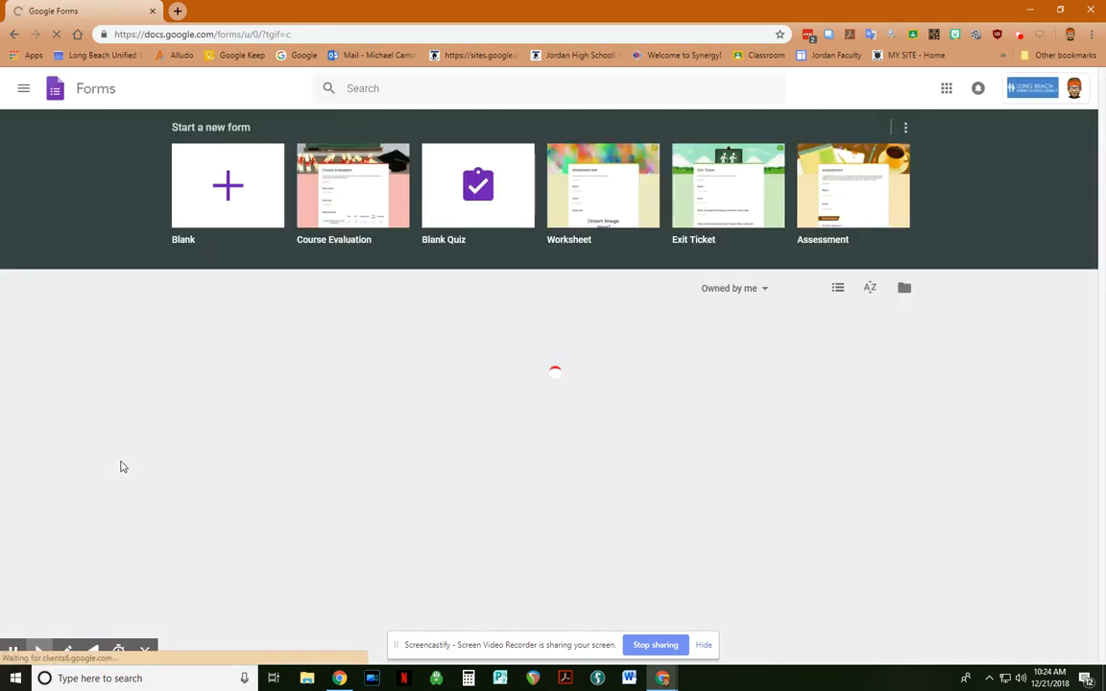
click(227, 193)
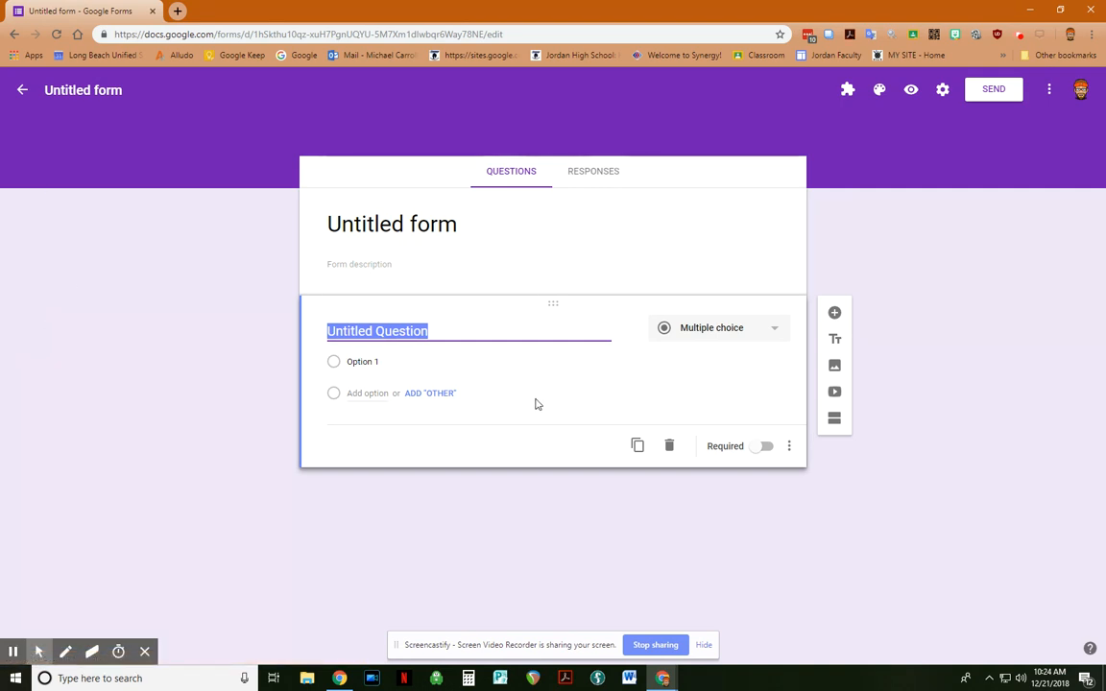
click(473, 224)
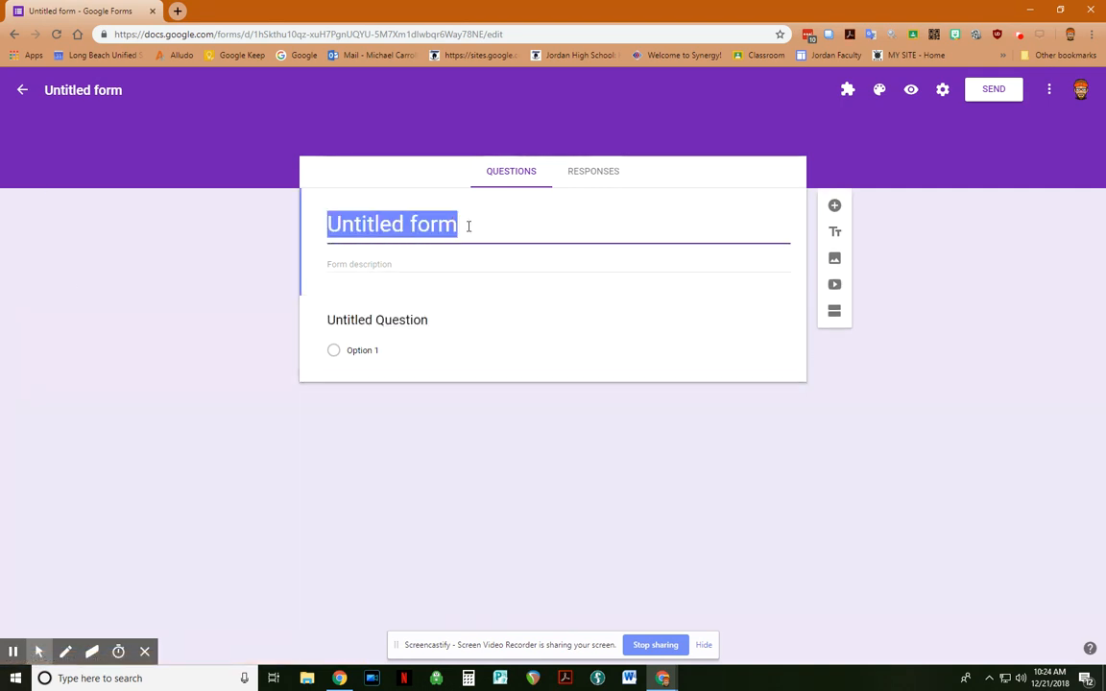
text(Survey)
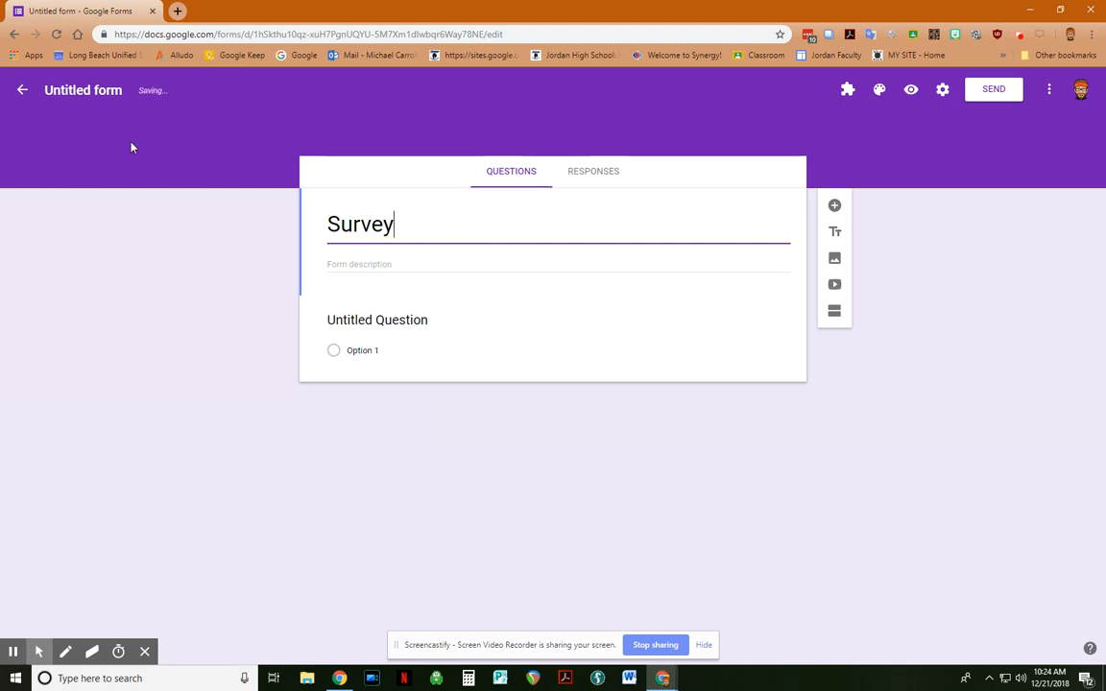
click(93, 89)
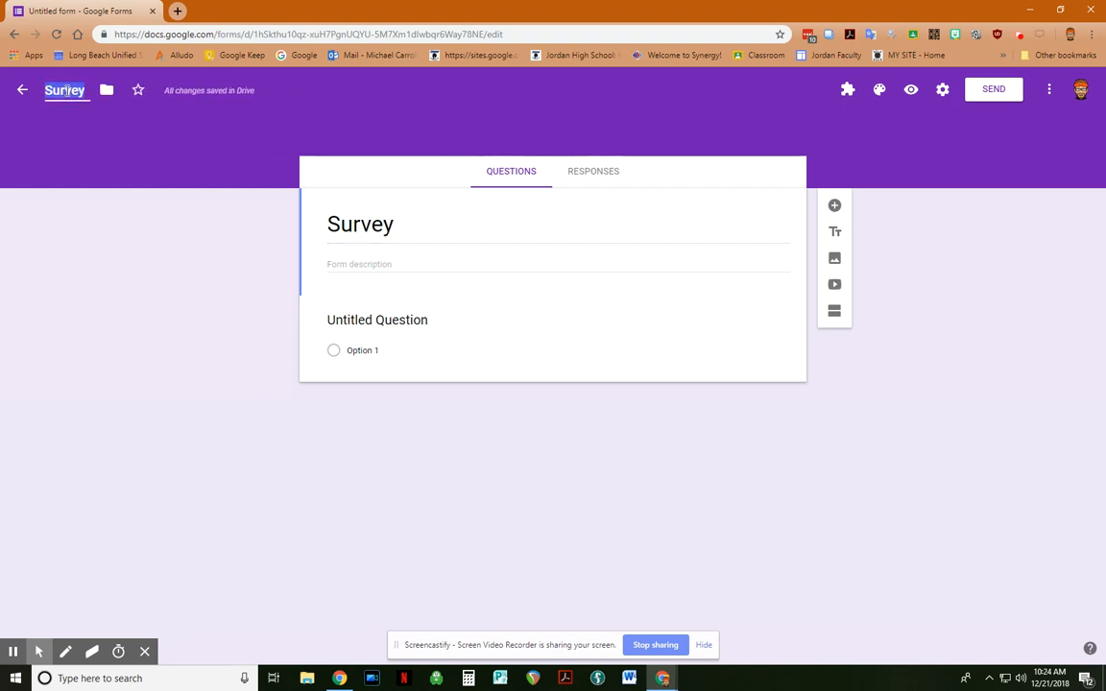
click(408, 320)
Step: Title the first question 'Password', make it required, and show its extra options
text(Pas)
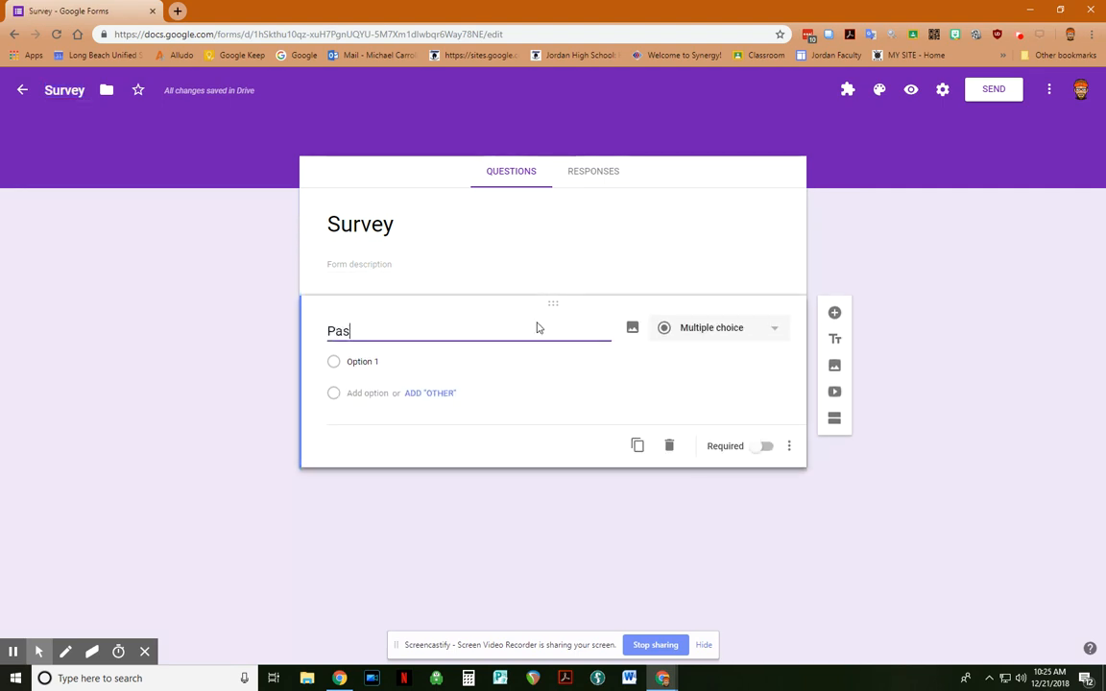
text(sword)
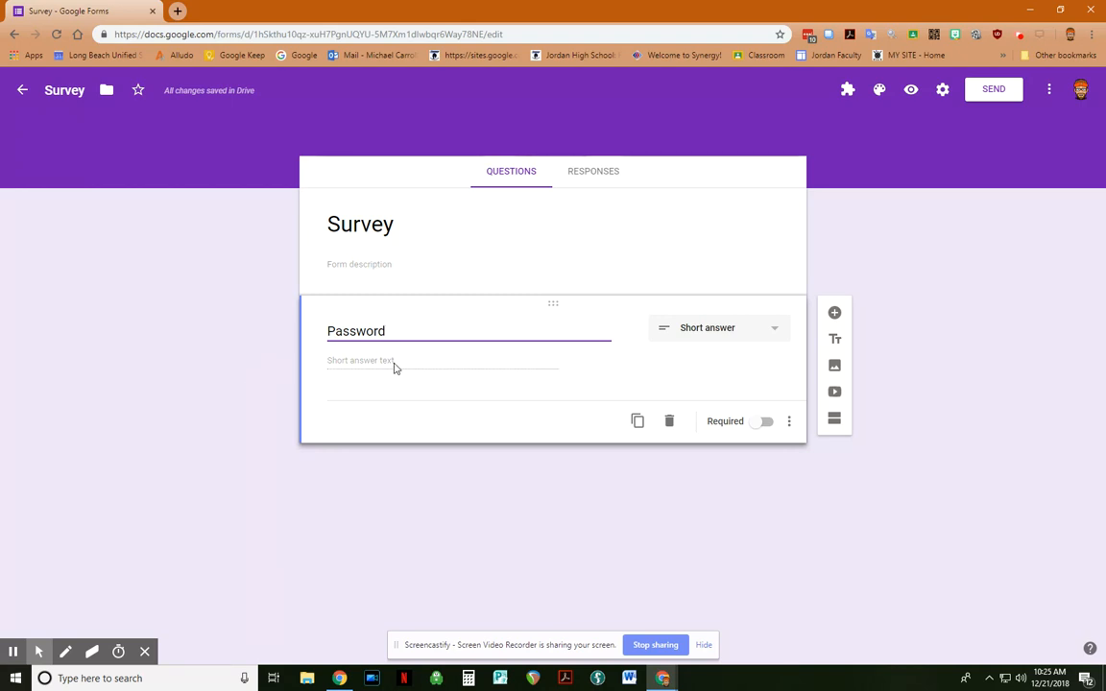
click(763, 425)
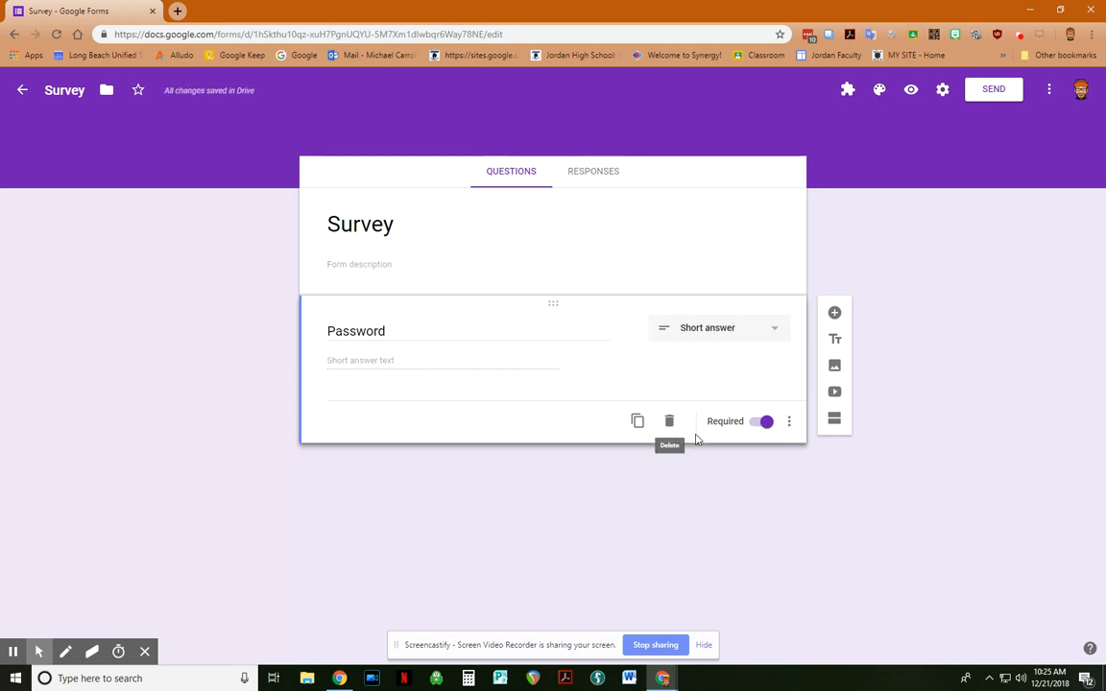
click(788, 424)
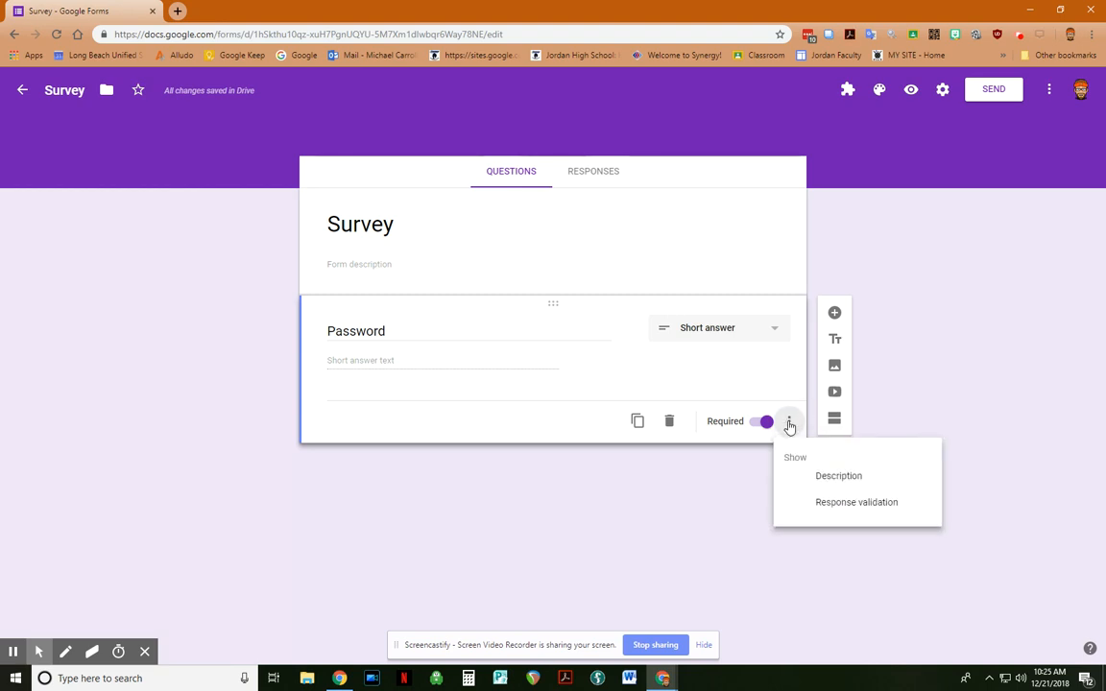
Step: Require Password answers to contain the password, with error 'Incorrect Password', then preview the form
click(891, 507)
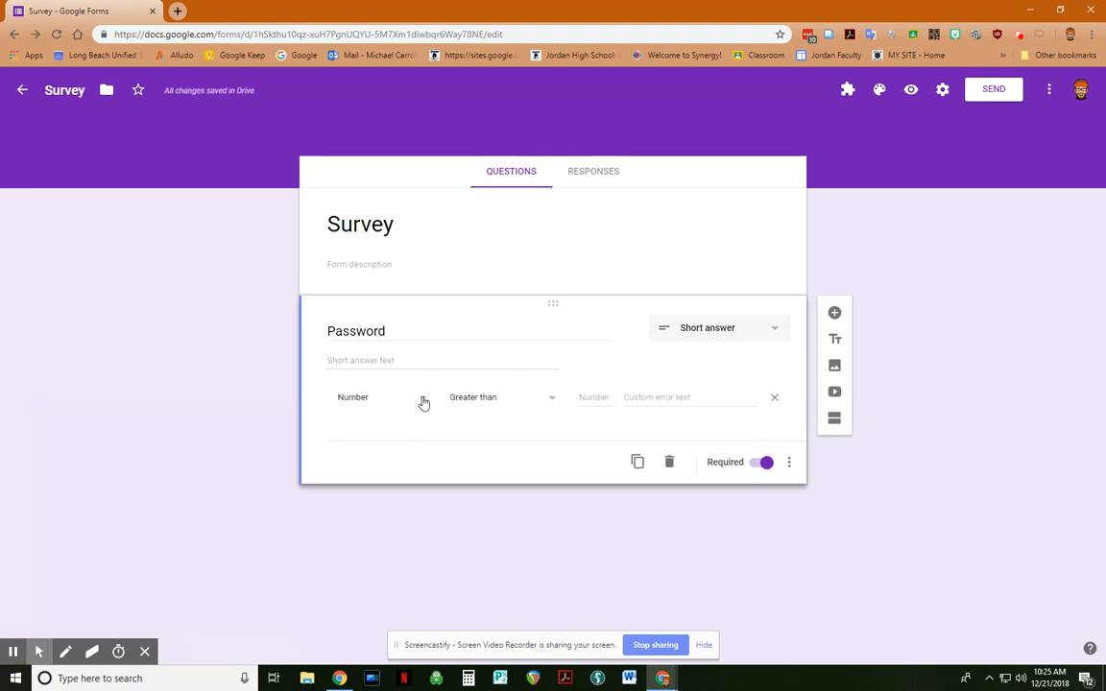
click(424, 402)
click(413, 423)
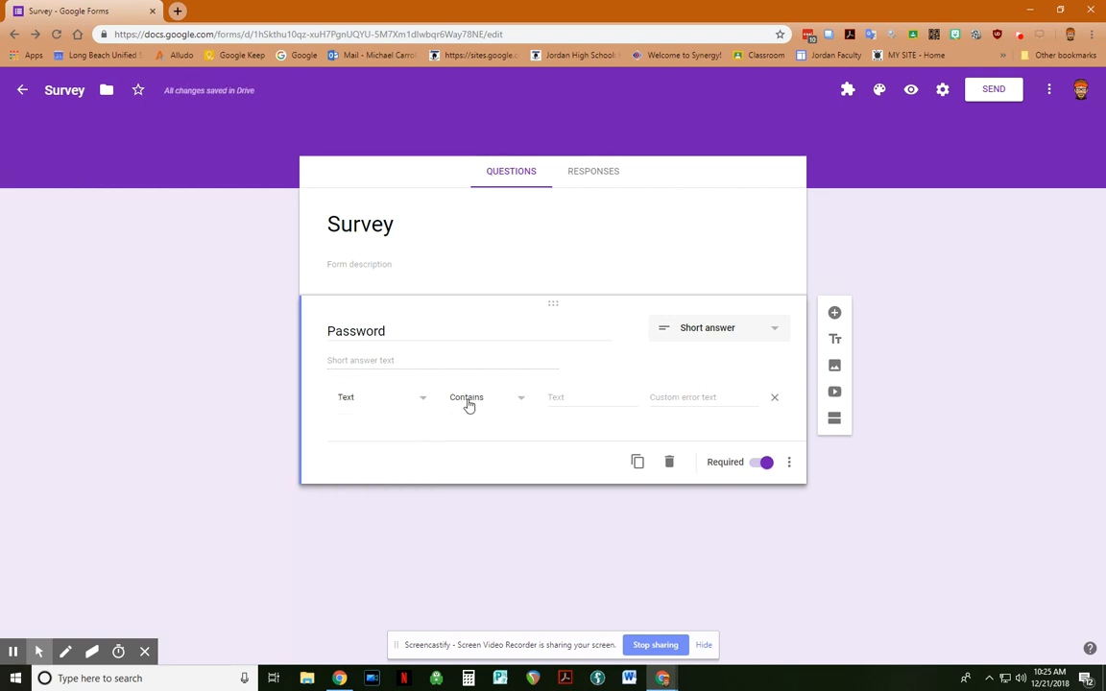
click(563, 396)
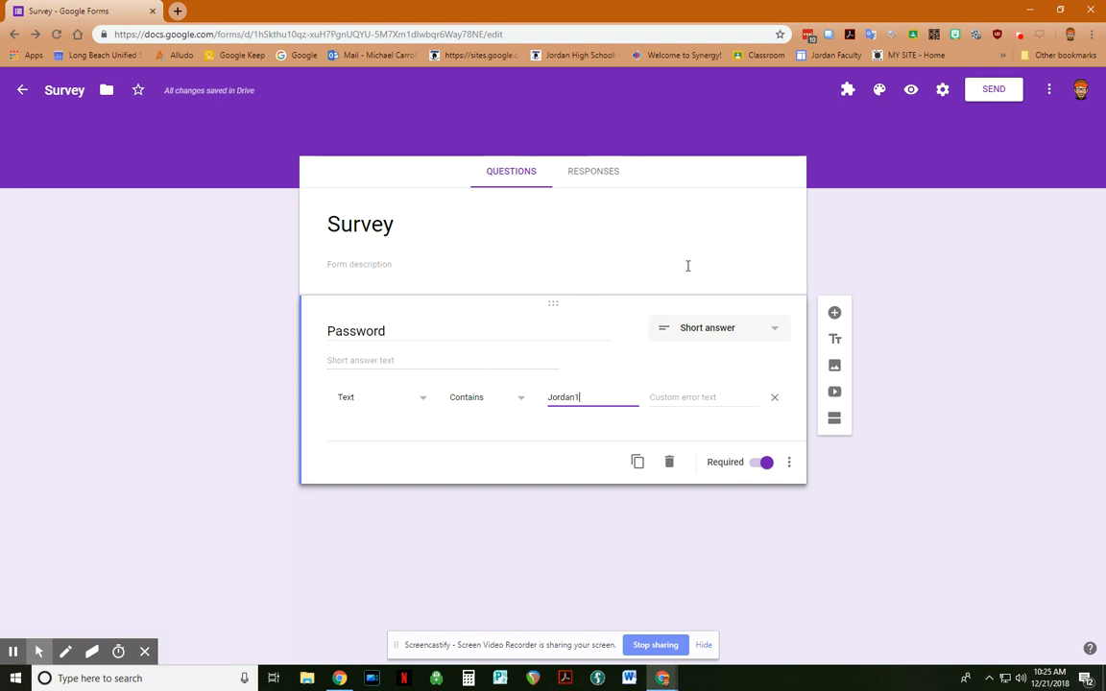
click(702, 397)
text(Incorrect Password)
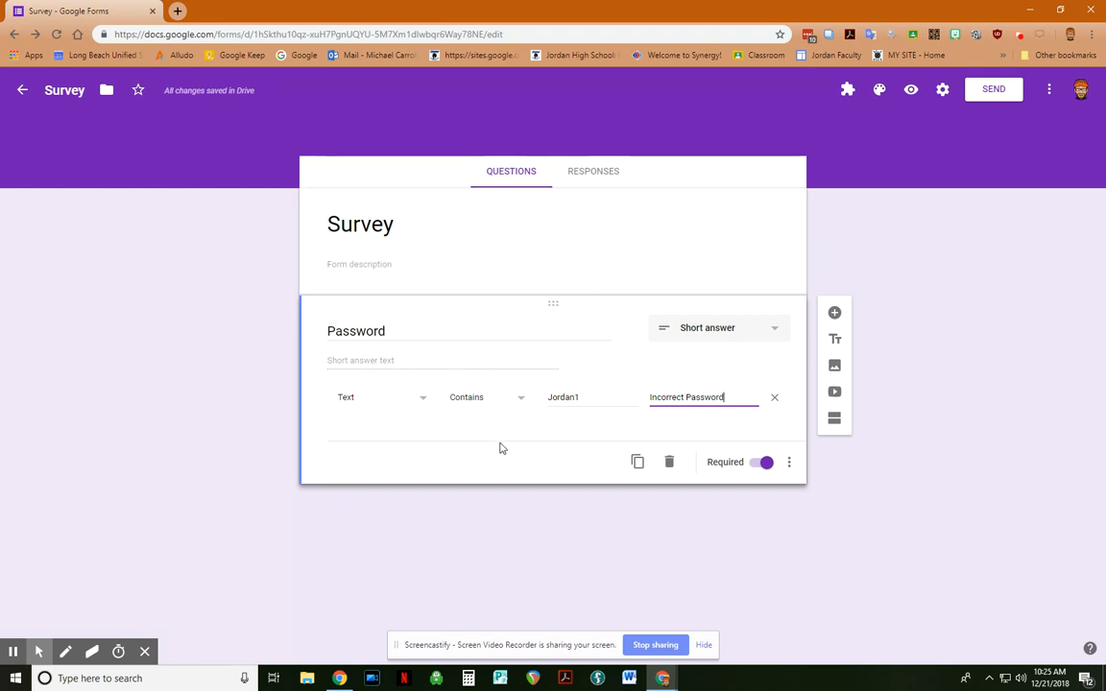
click(912, 91)
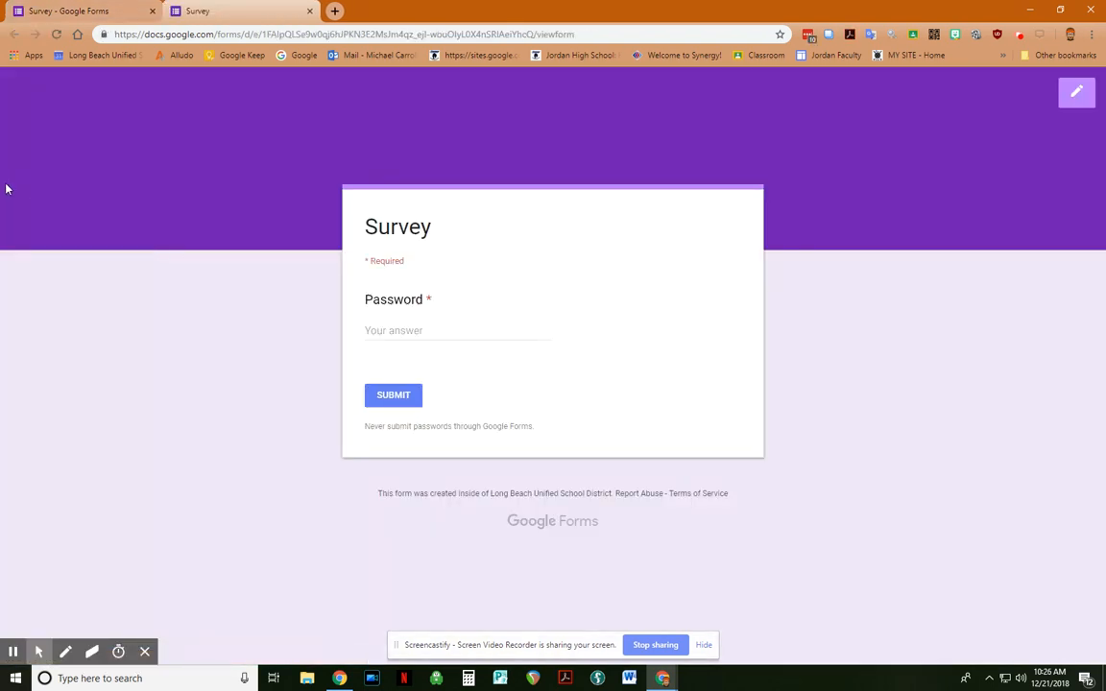
Step: Close the Survey preview tab to return to the form editor
click(310, 11)
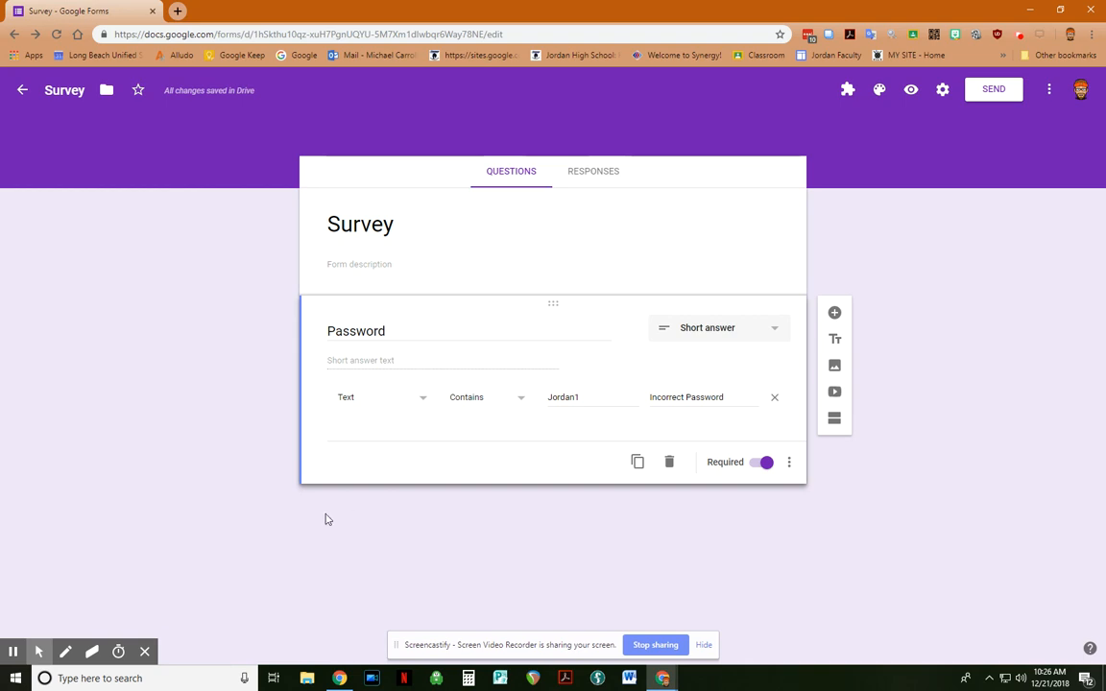
Step: Add a second section with the question 'Jack and _______ went up the hill.'
click(834, 420)
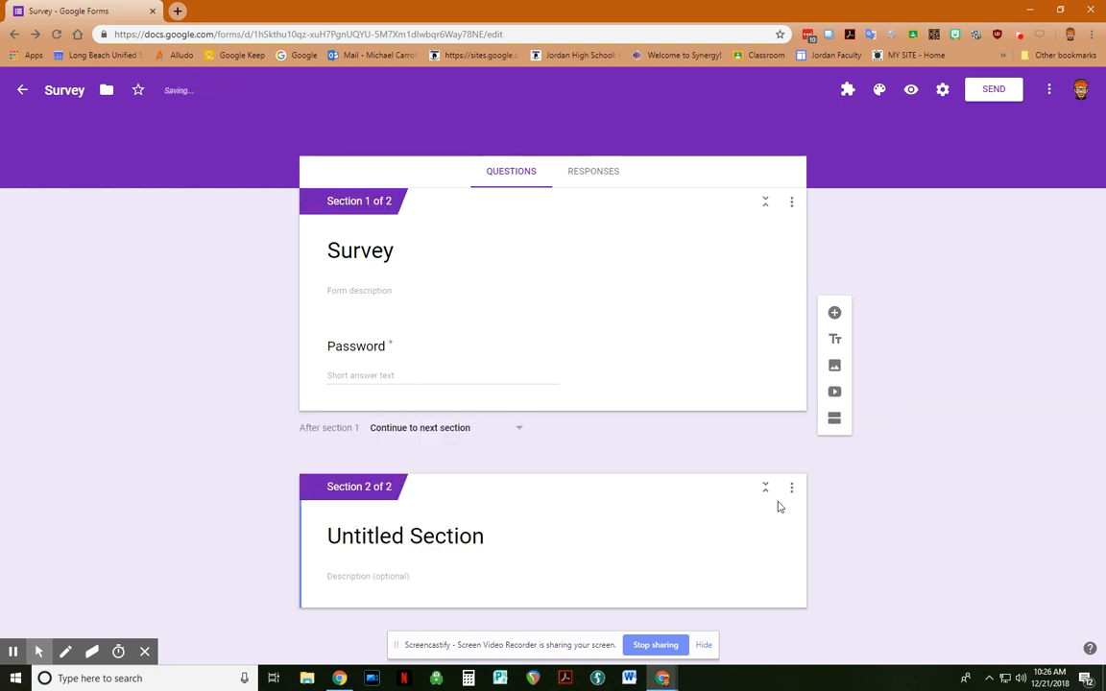
click(848, 548)
click(804, 553)
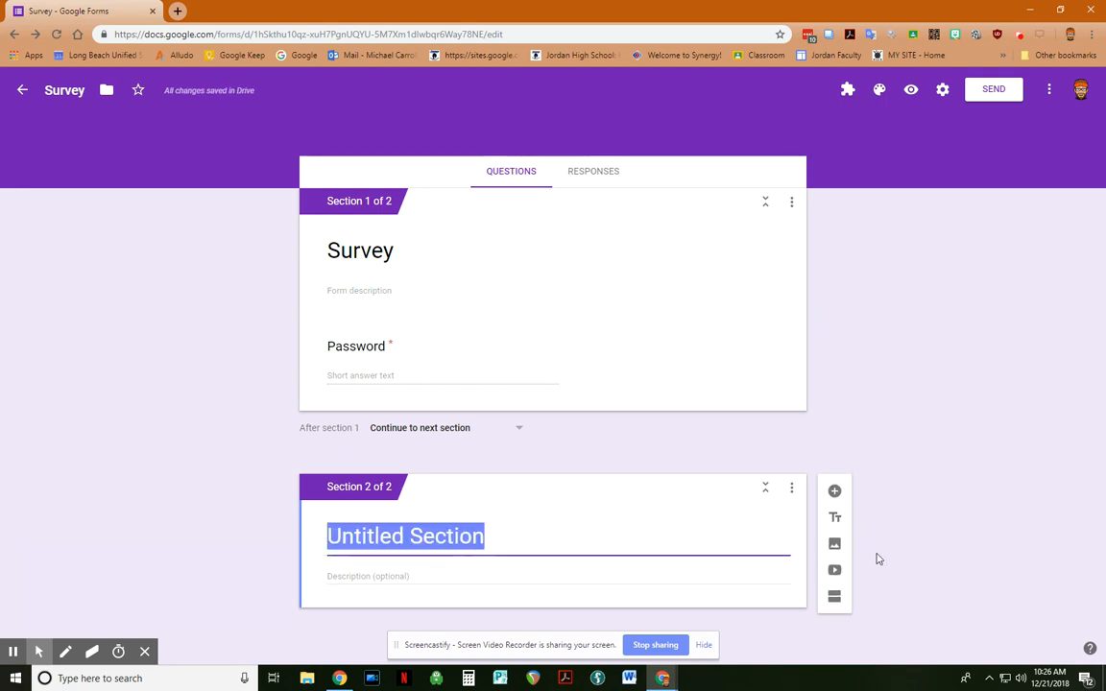
click(834, 492)
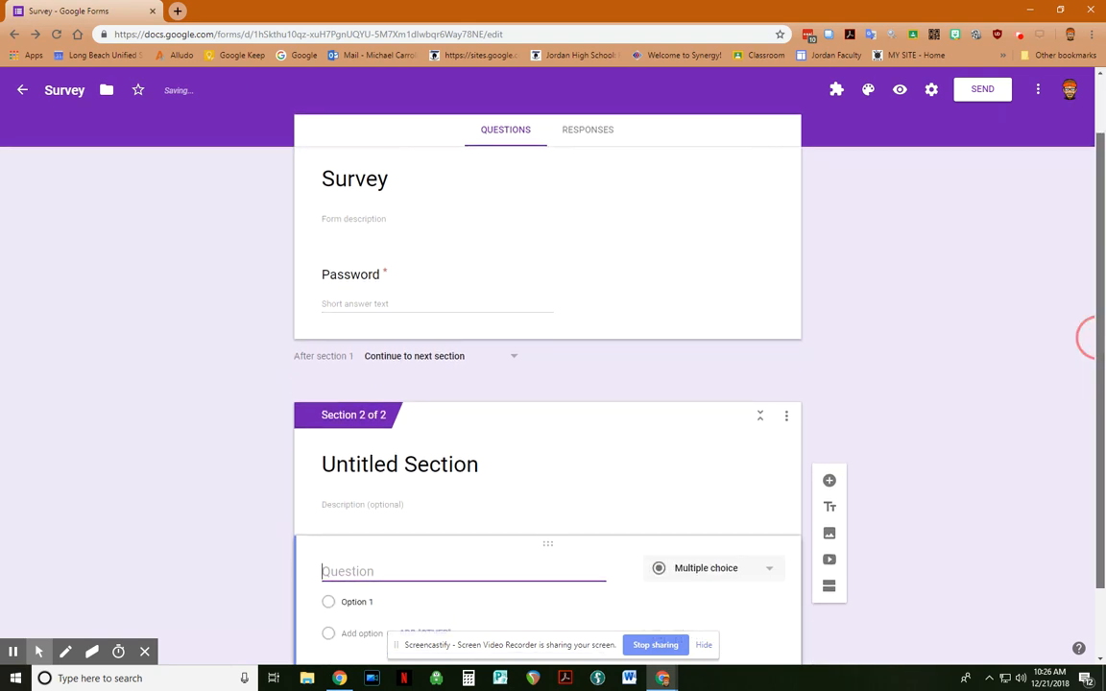
text(Ja)
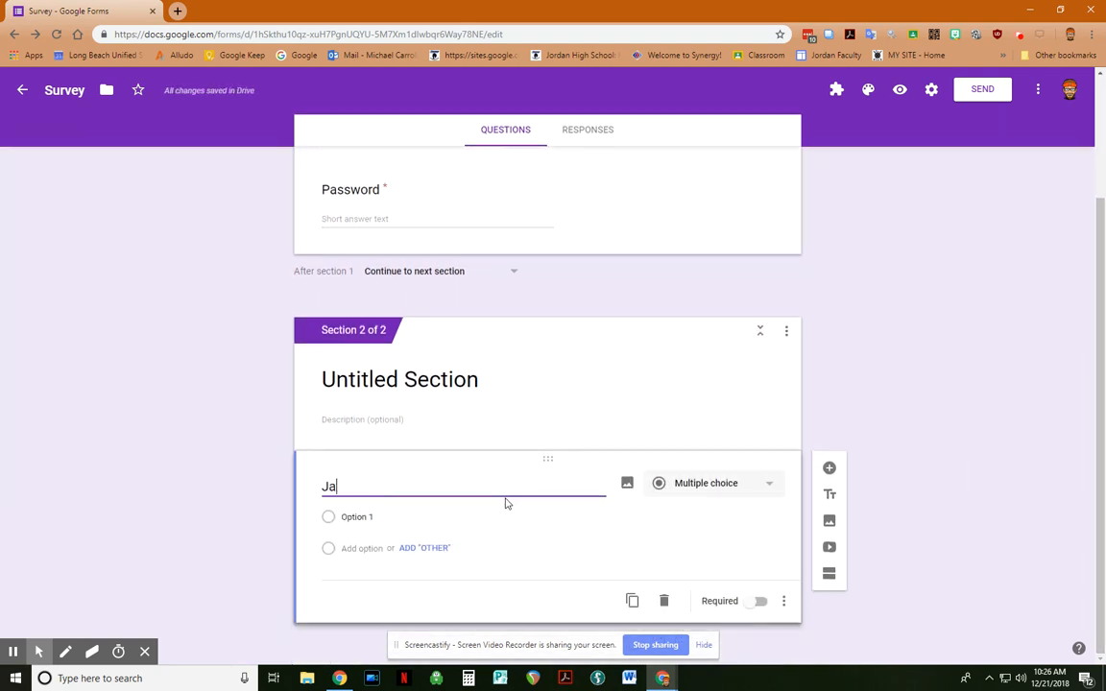
text(ck and _)
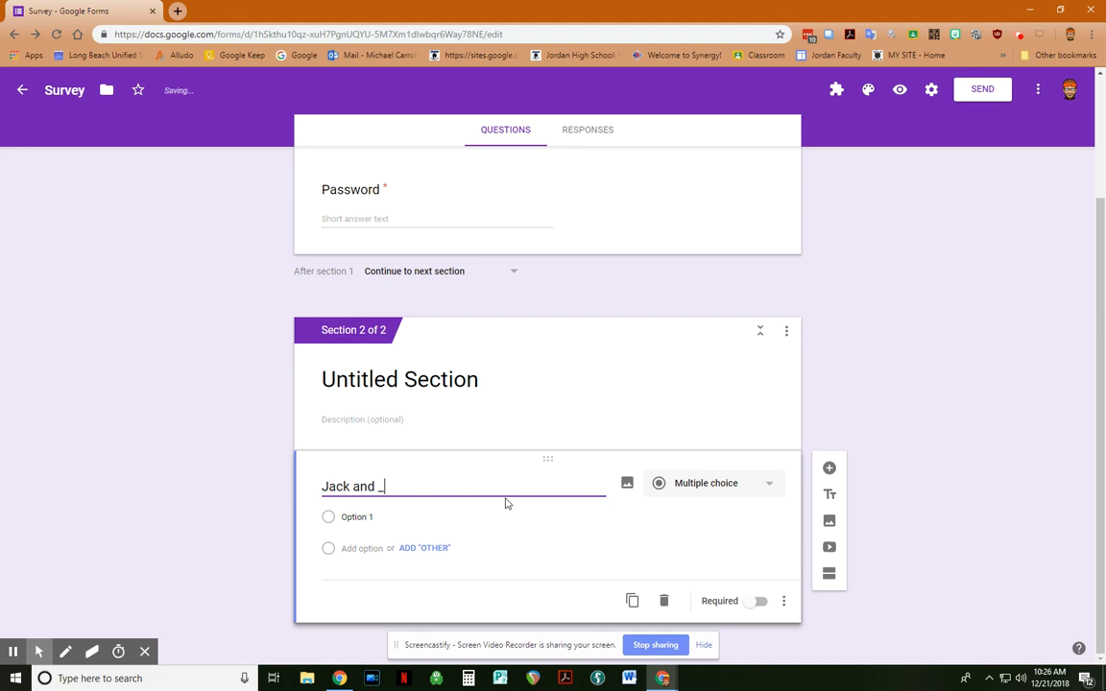
text(______ went up the hill.)
Step: Give the hill question options Jill, Martha and Jane, and make it required
click(357, 516)
text(J)
key(BackSpace)
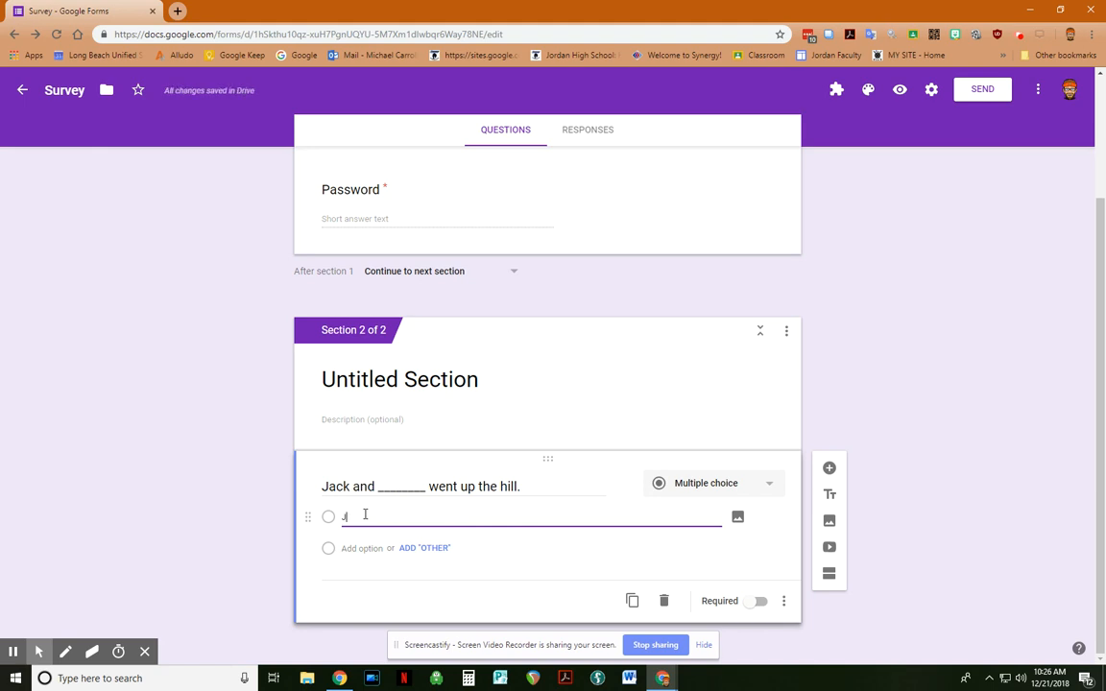
click(355, 545)
text(Martha)
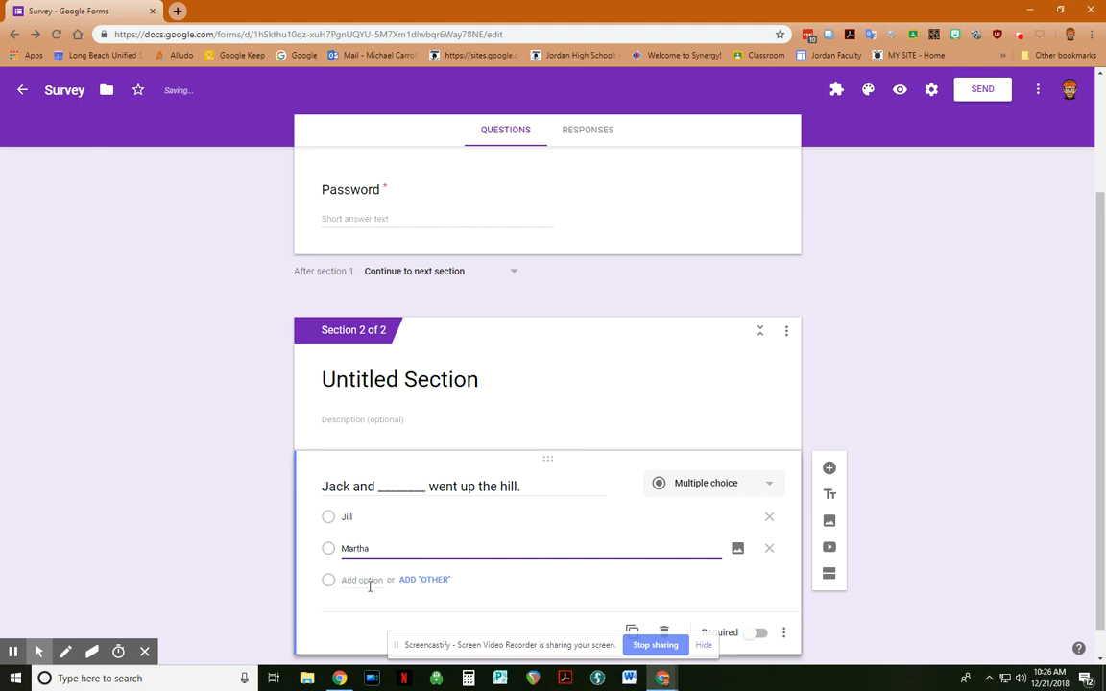
click(370, 581)
text(Jane)
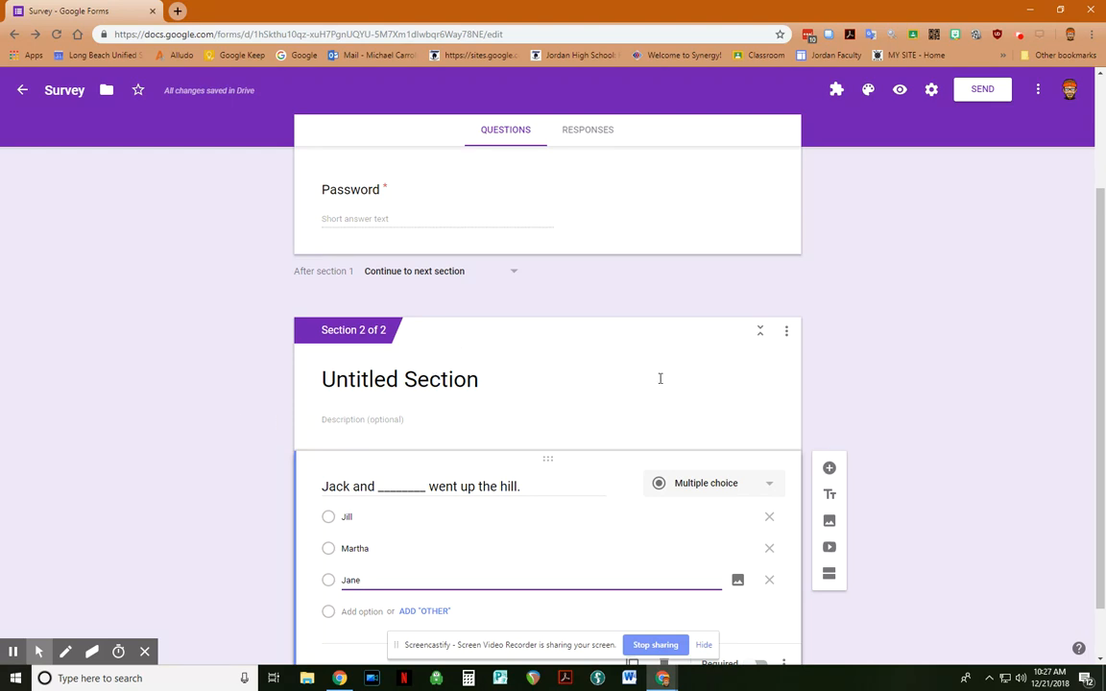
scroll(661, 378, up, 2)
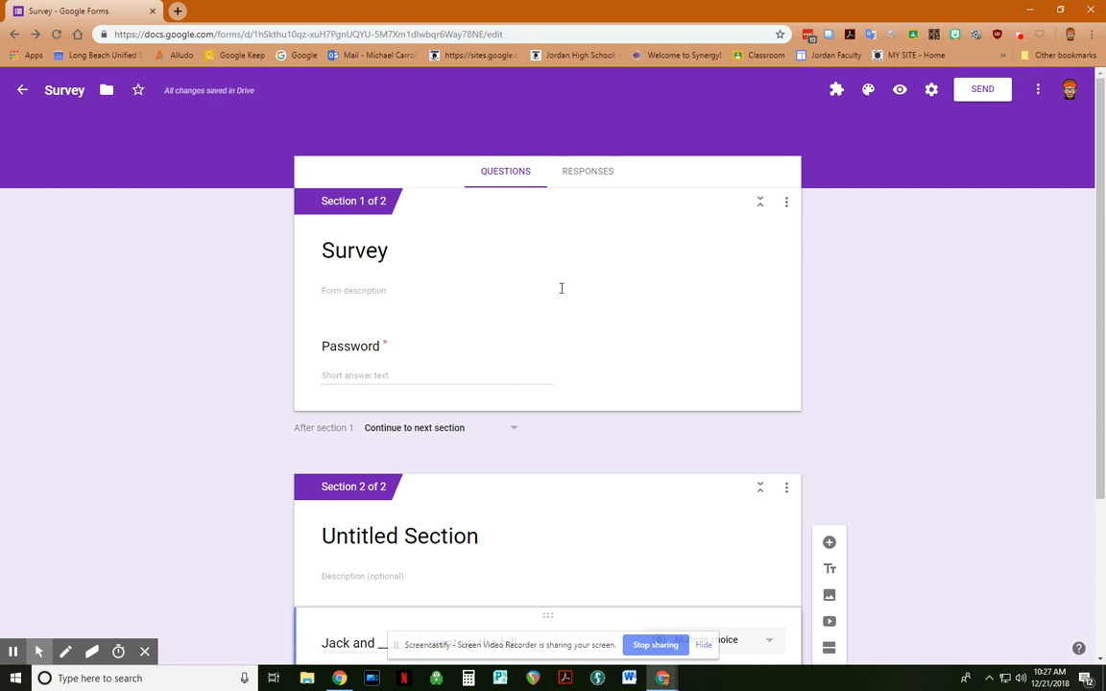
scroll(454, 375, down, 3)
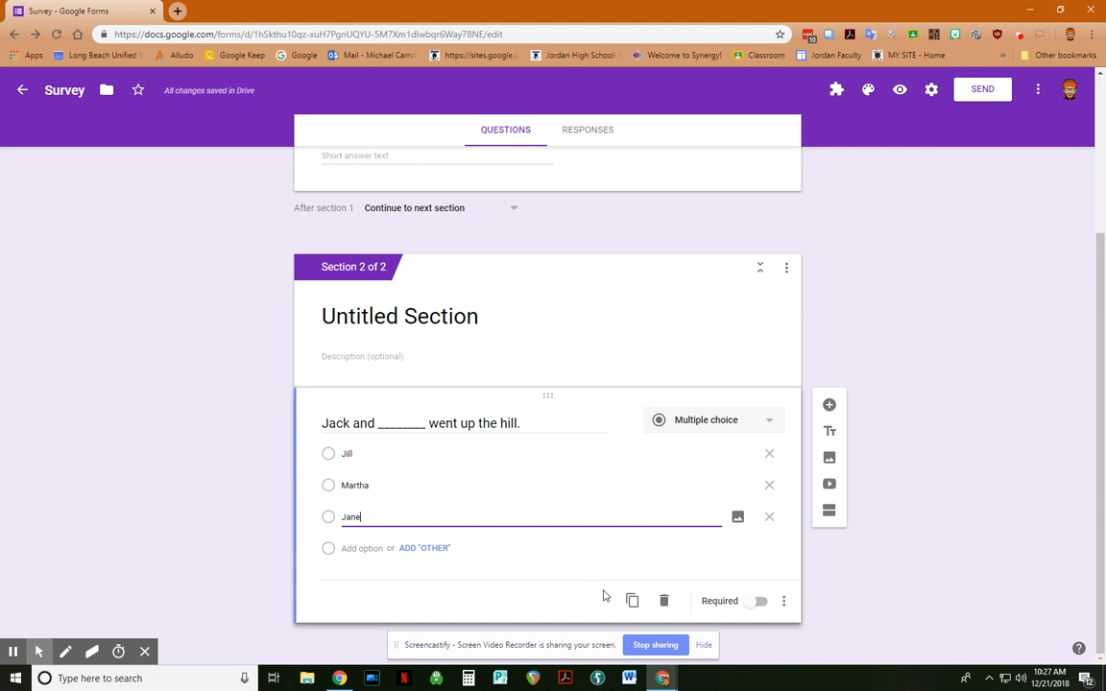
click(760, 601)
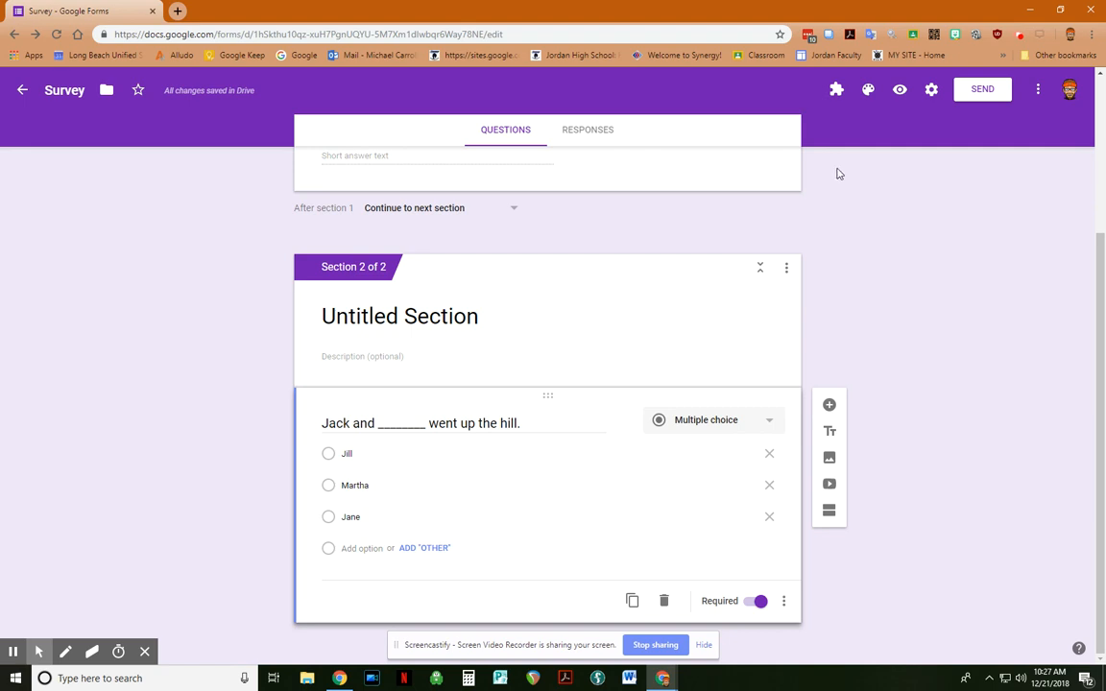
Step: Switch on 'Make this a quiz' in the Quizzes settings and save
click(930, 97)
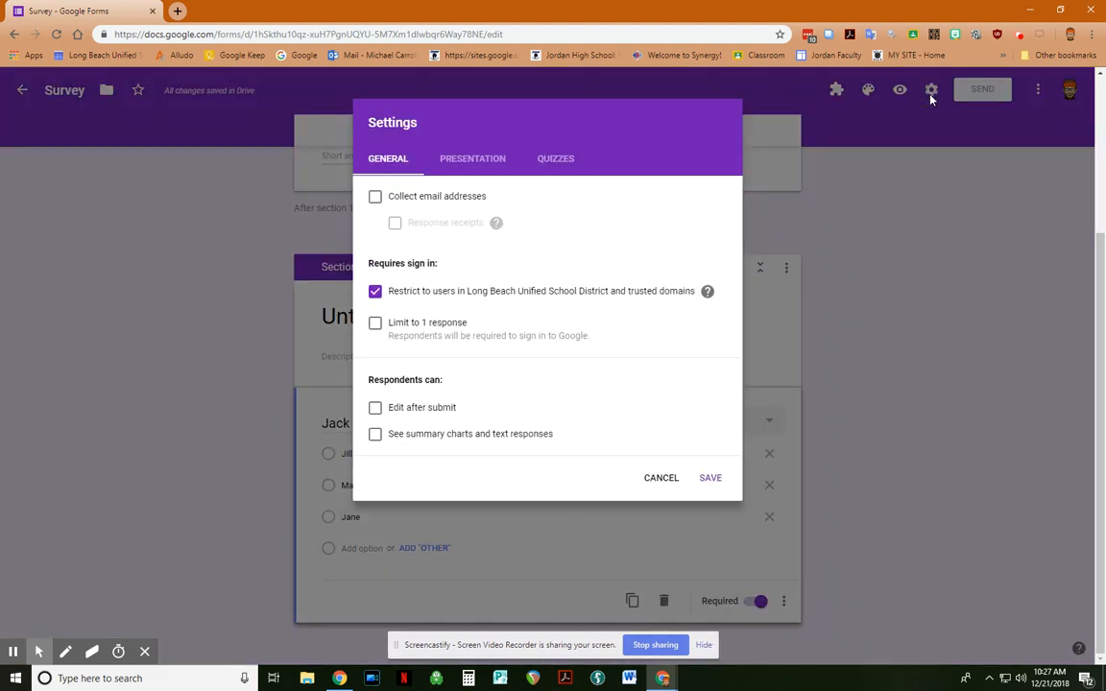
click(557, 160)
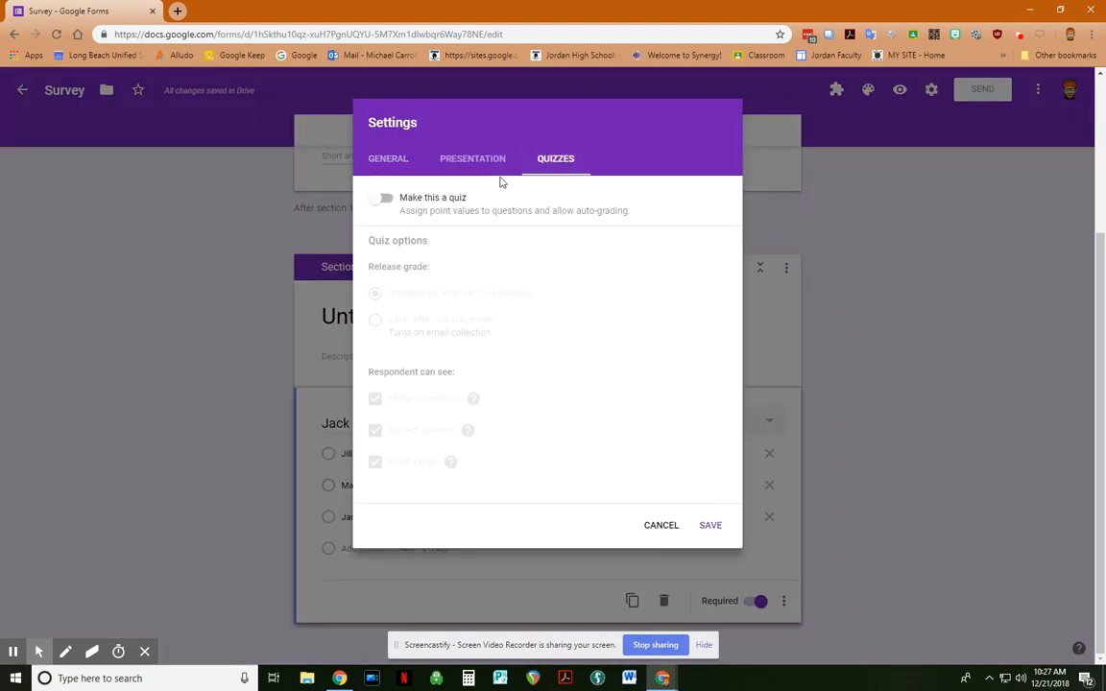
click(385, 199)
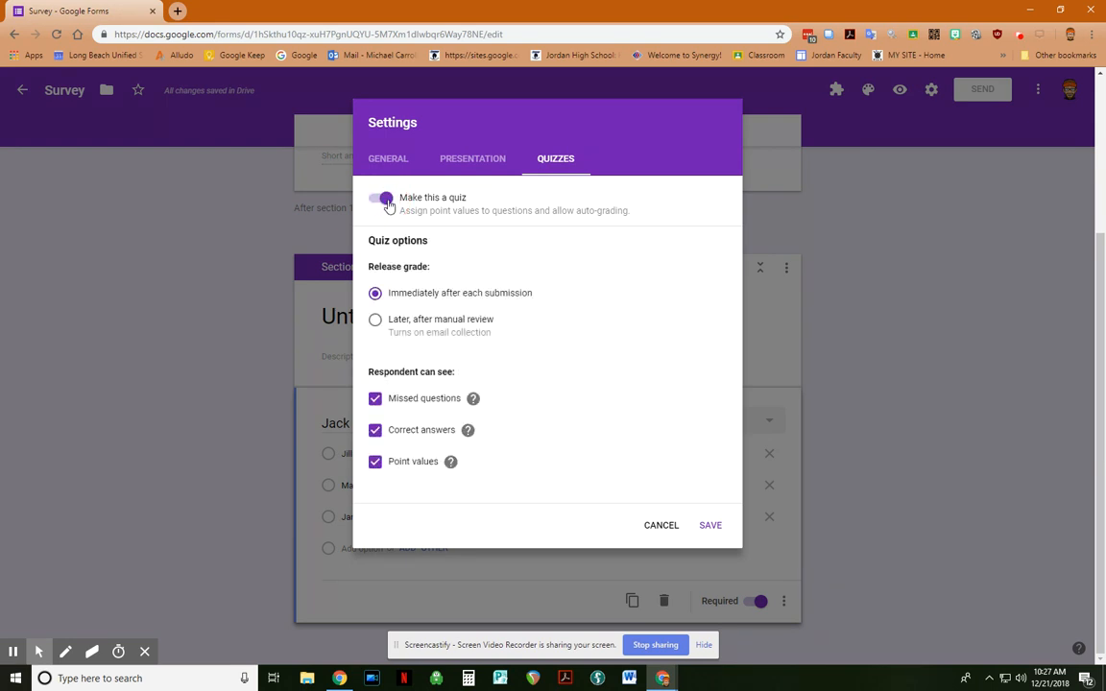
click(709, 529)
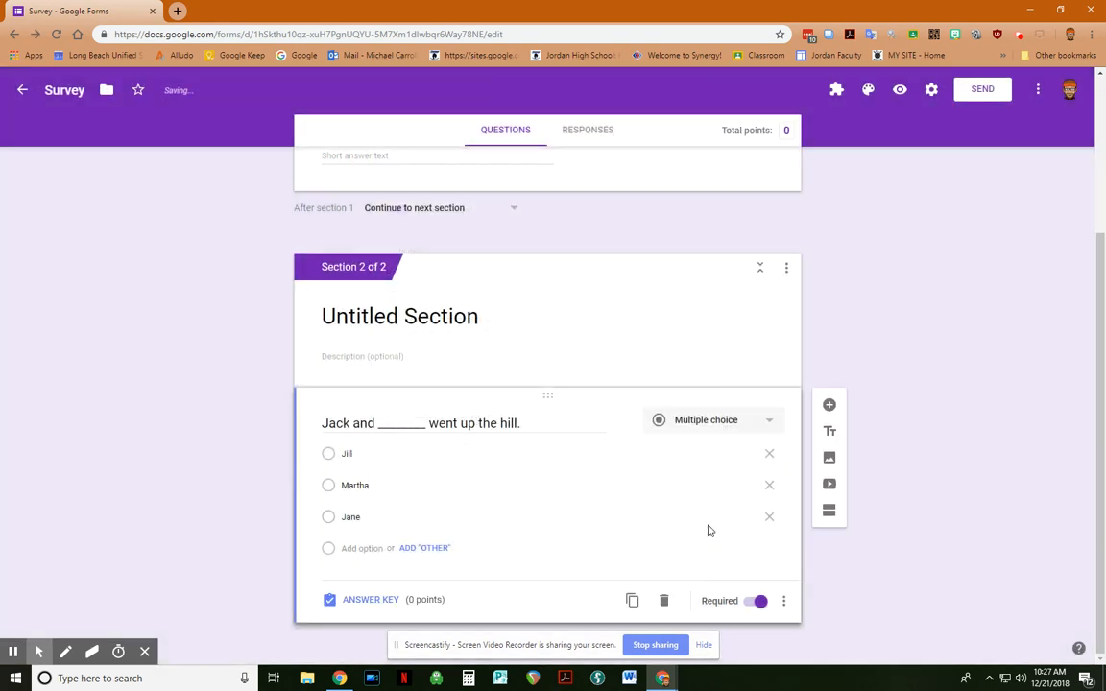
Step: Set Jill as the hill question's correct answer, worth 1 point
click(377, 600)
click(329, 499)
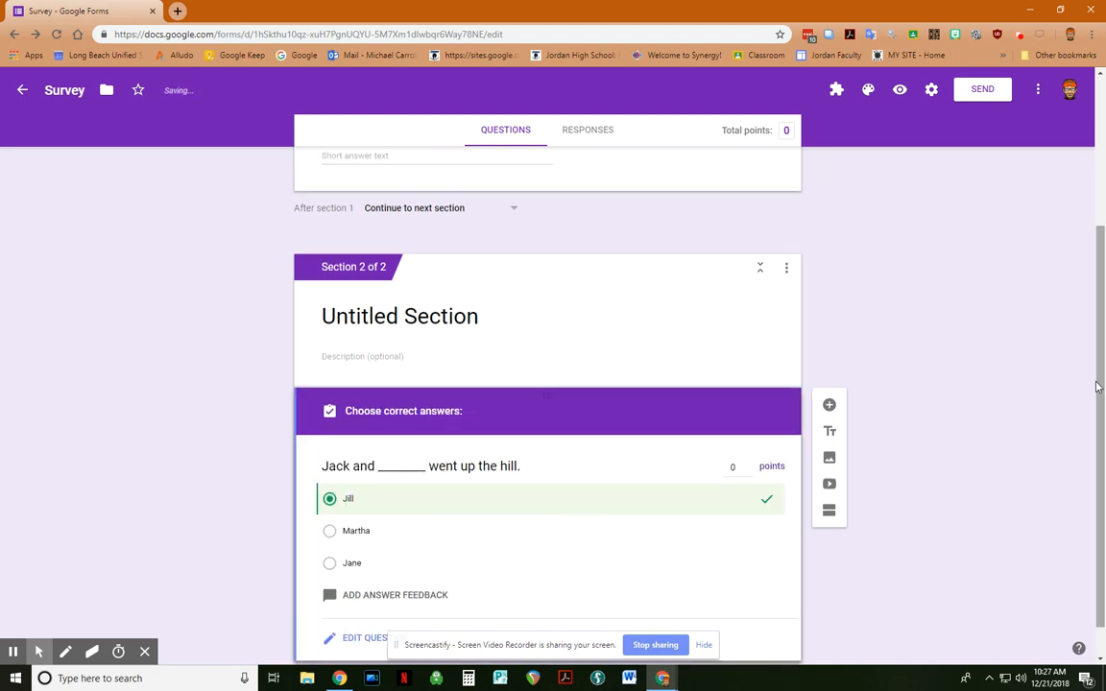
scroll(984, 349, down, 1)
click(734, 428)
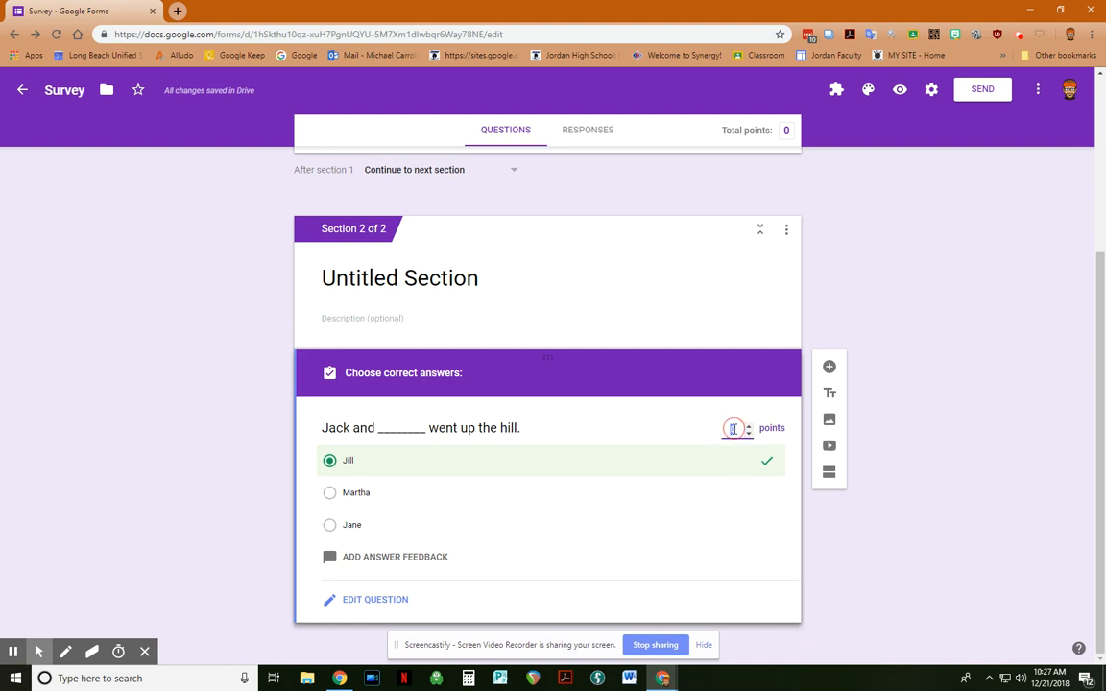
click(749, 424)
click(358, 603)
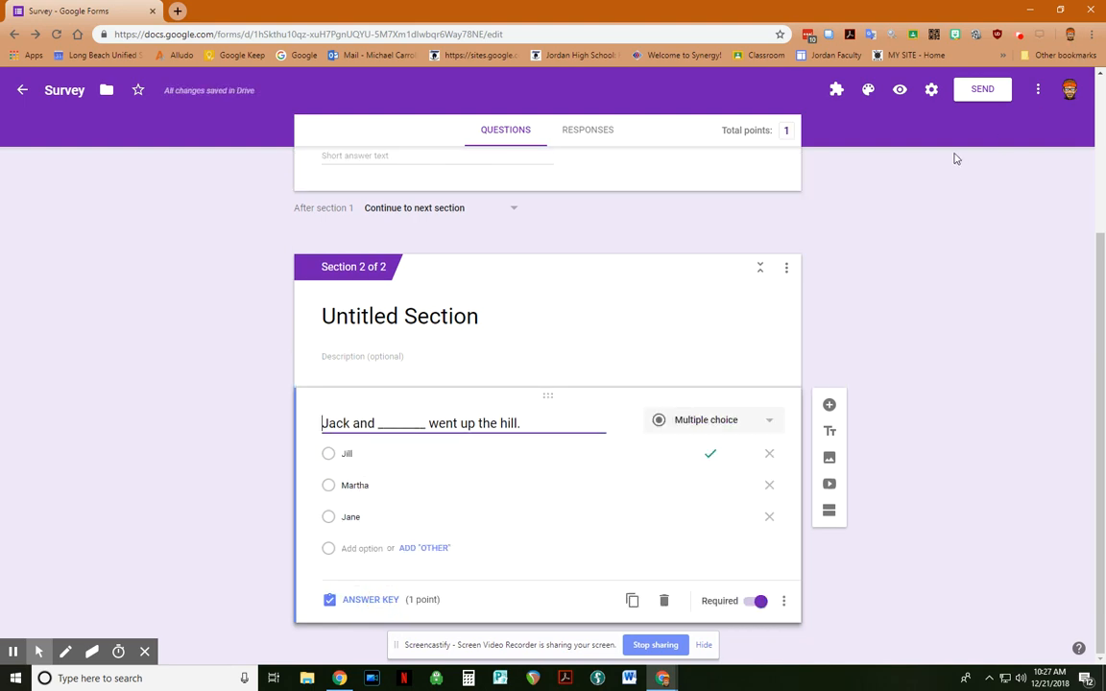
Step: In the form preview, enter the password, choose Jill, and submit the test response
click(901, 92)
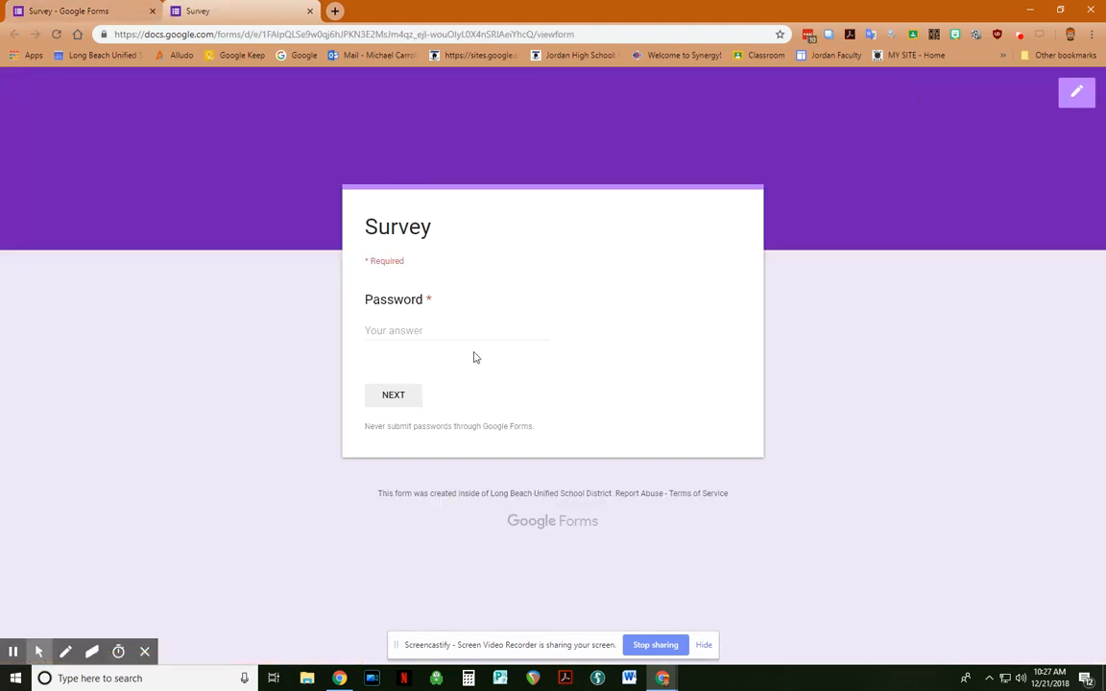
click(446, 326)
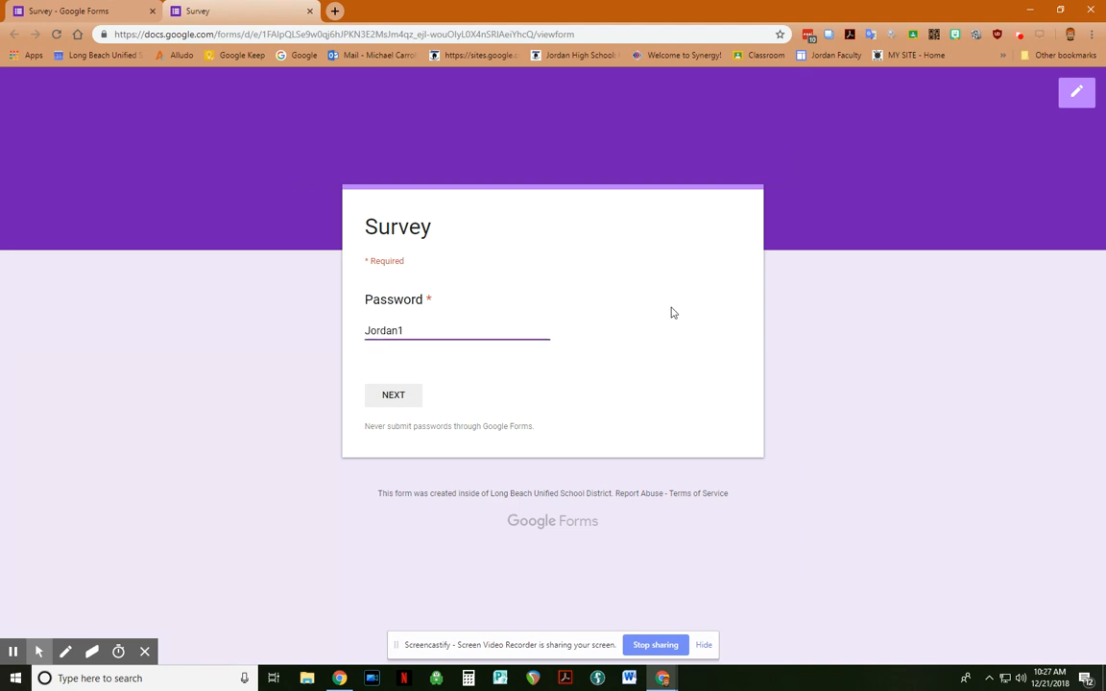
click(413, 395)
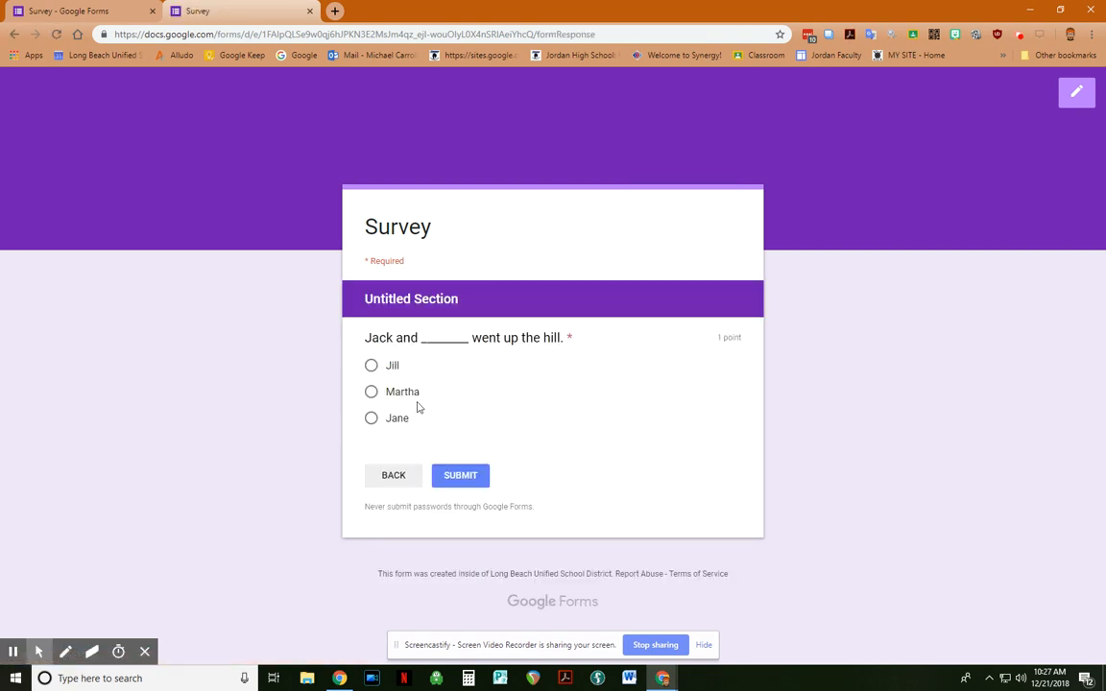
click(373, 369)
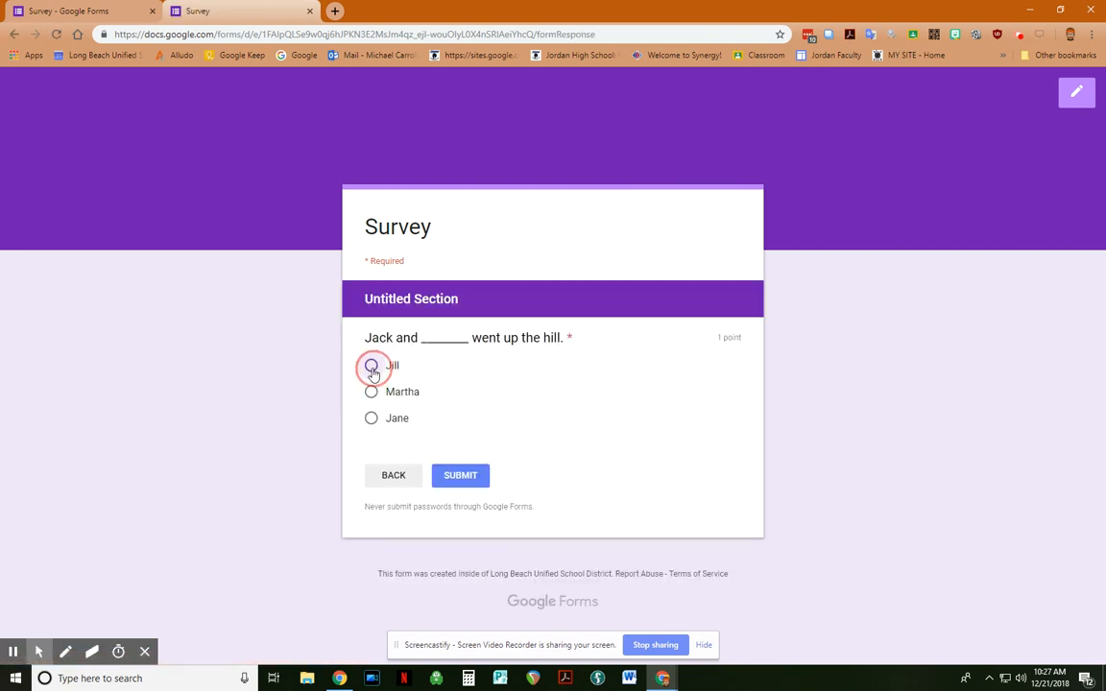
click(460, 475)
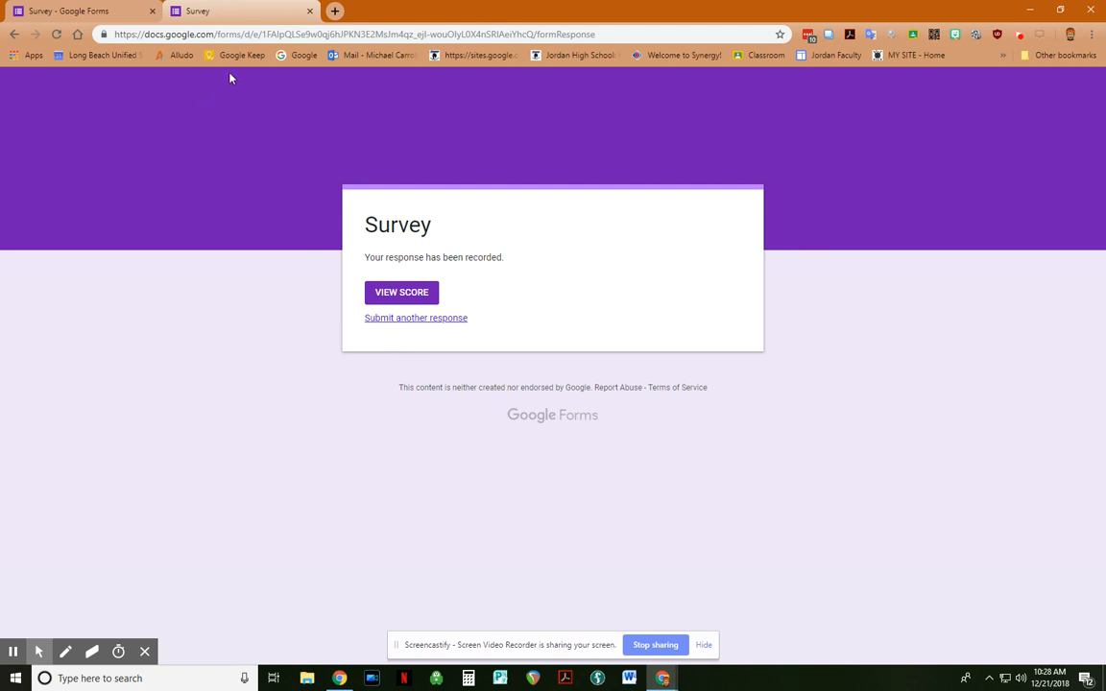
Step: Back in the editor, start inserting an image after the Password question
click(310, 12)
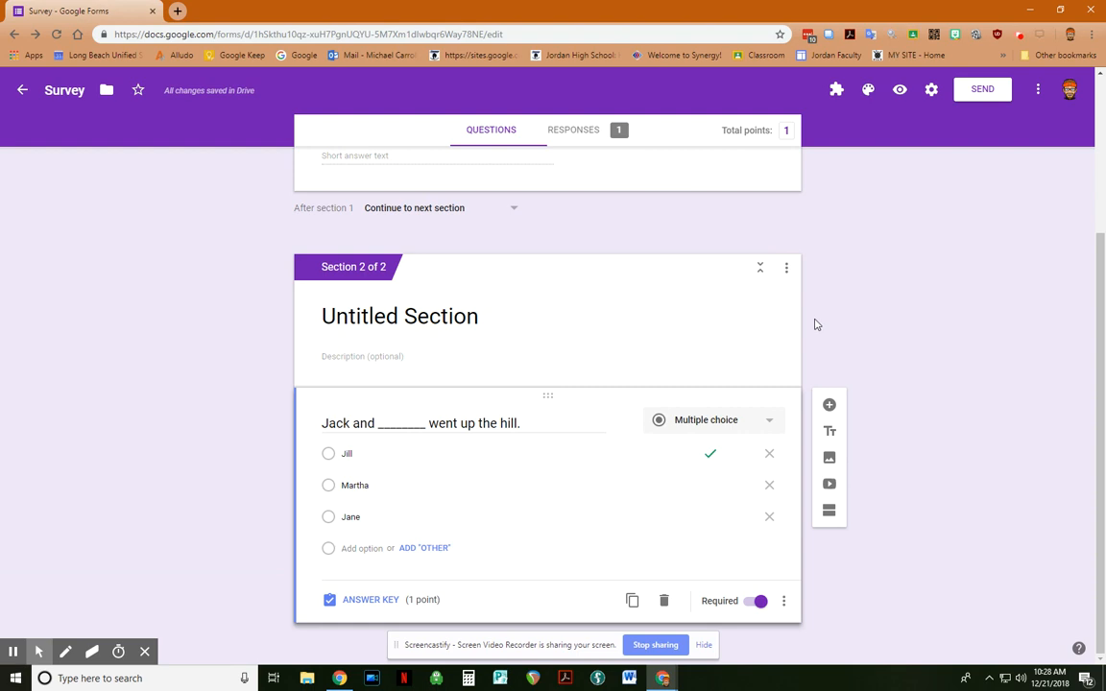
scroll(1073, 254, up, 3)
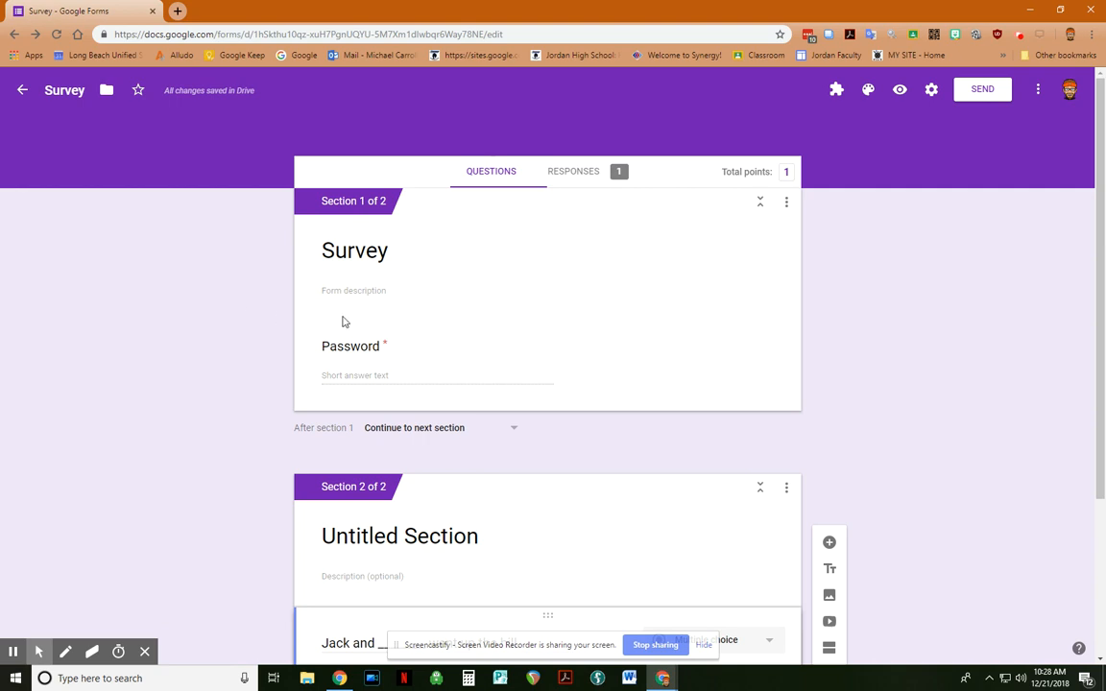
click(656, 364)
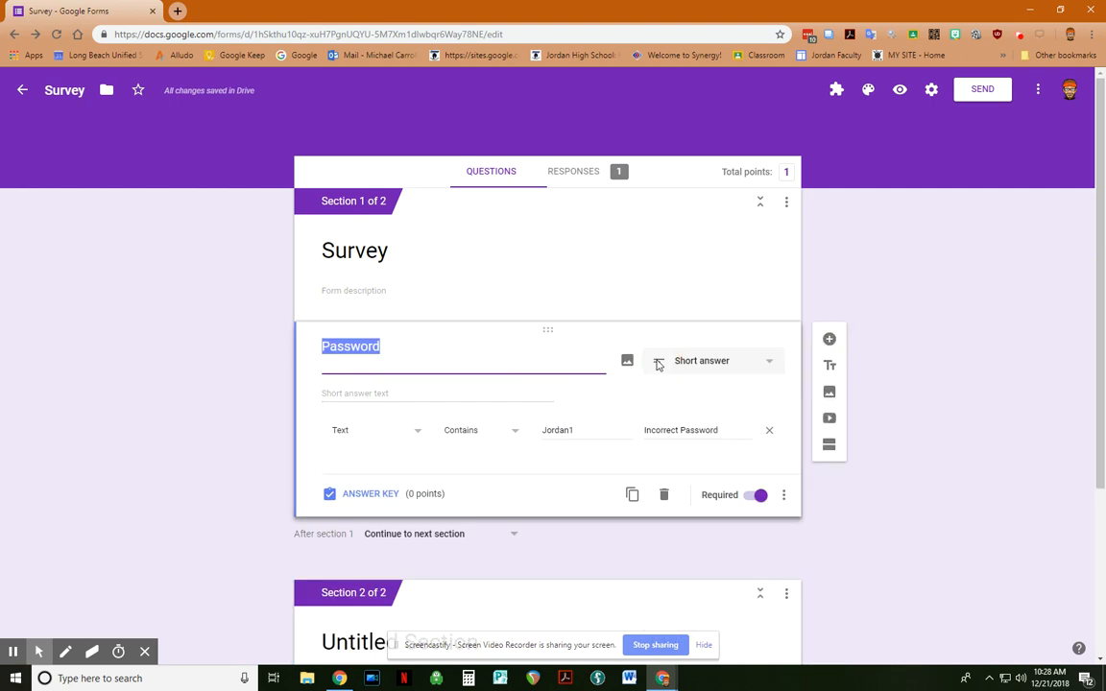
click(829, 394)
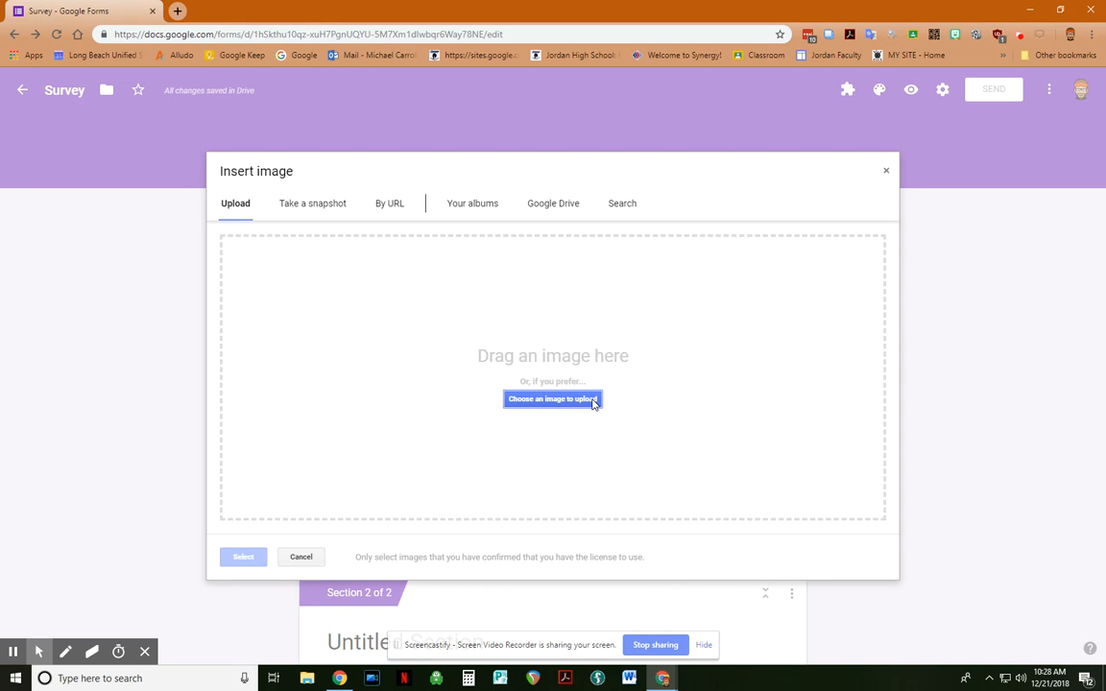
Step: Upload the captcha image, title it 'Are you a robot?', and centre-align it
click(593, 401)
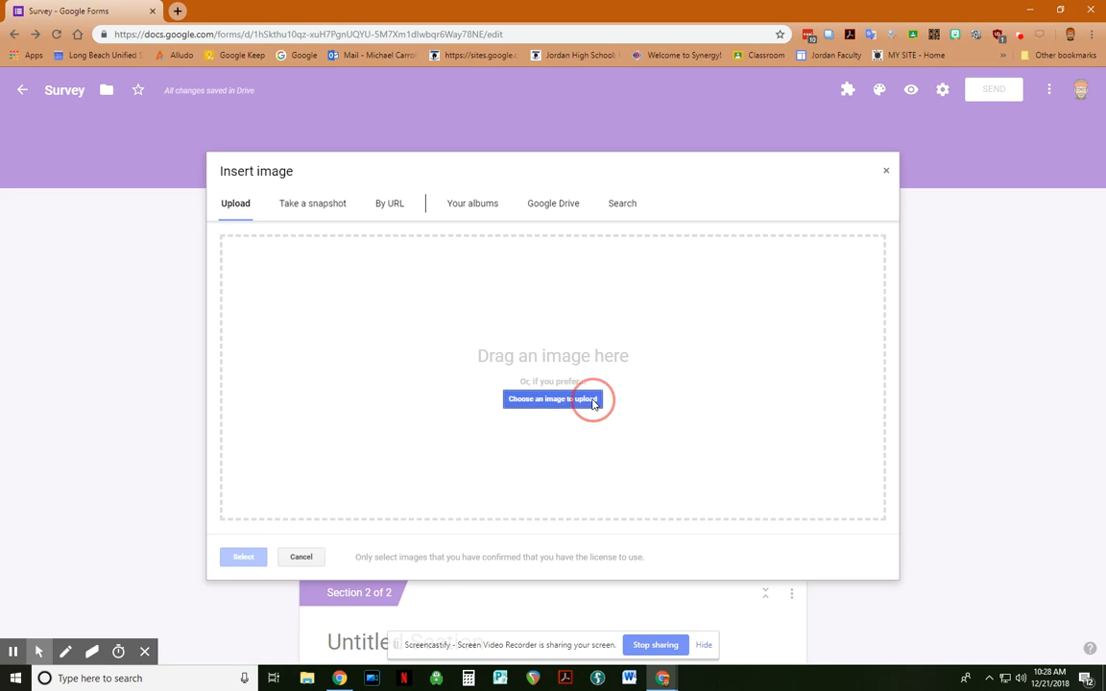
double_click(265, 309)
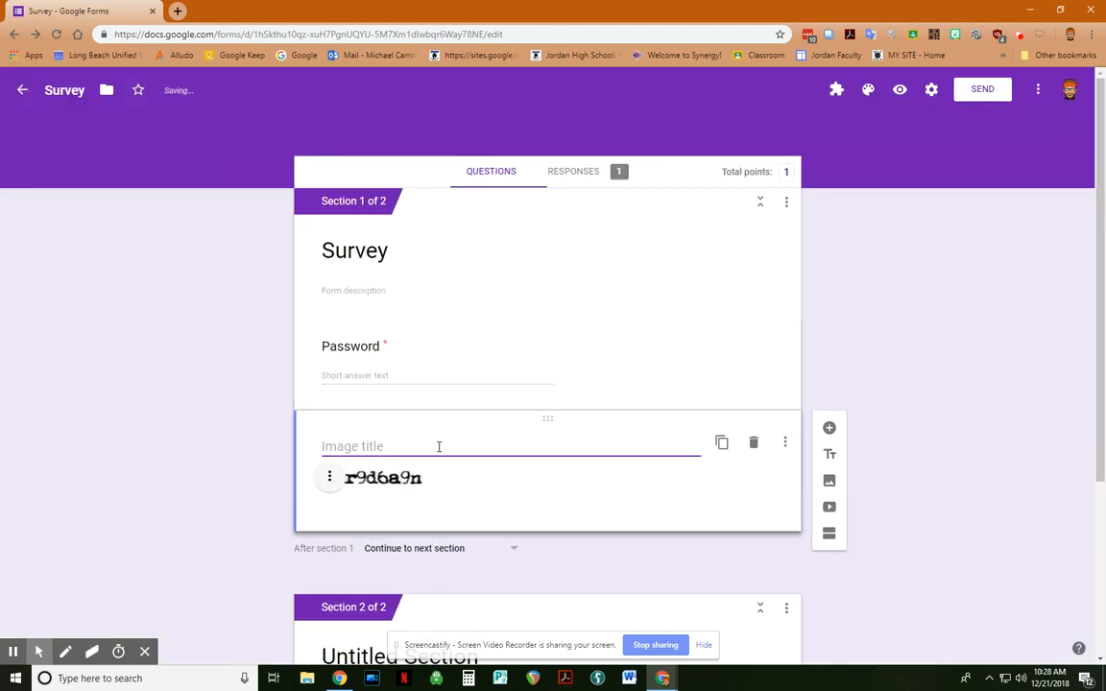
text(Are you a robot?)
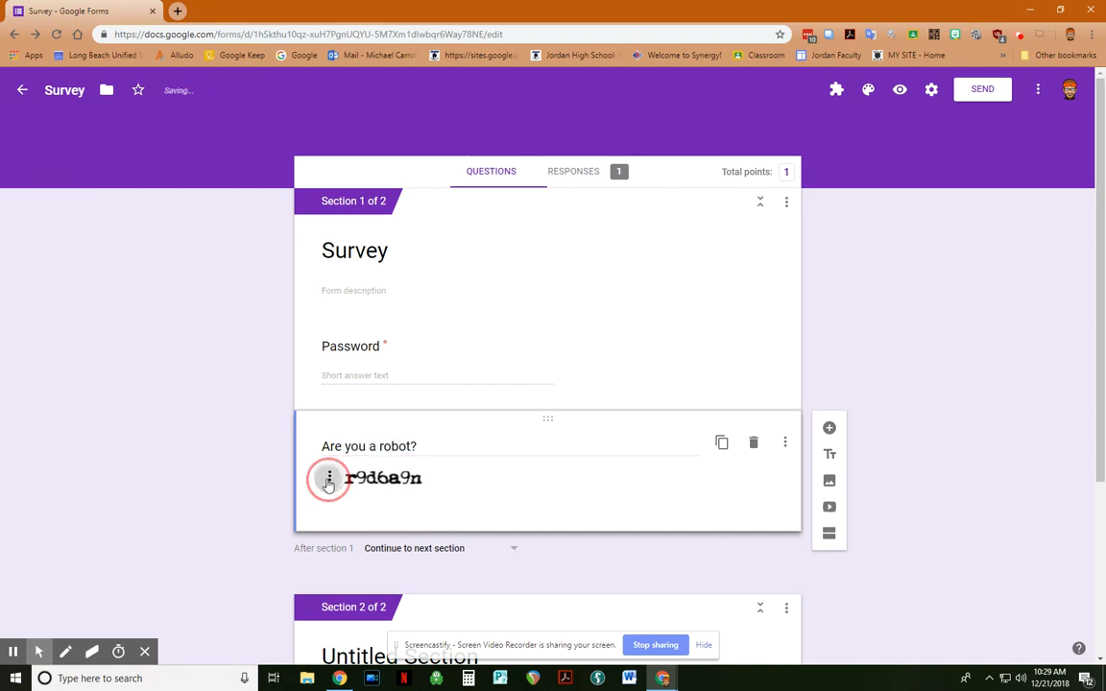
click(329, 477)
click(313, 511)
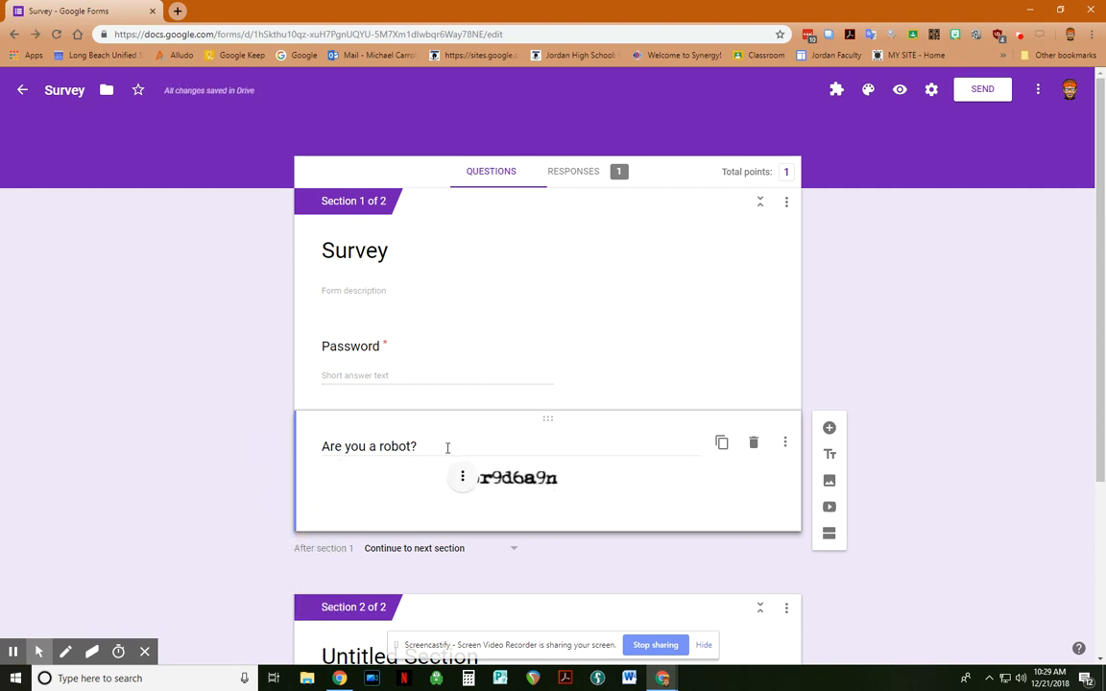
Step: Add a required question titled 'Type the word exactly as it appears'
click(829, 429)
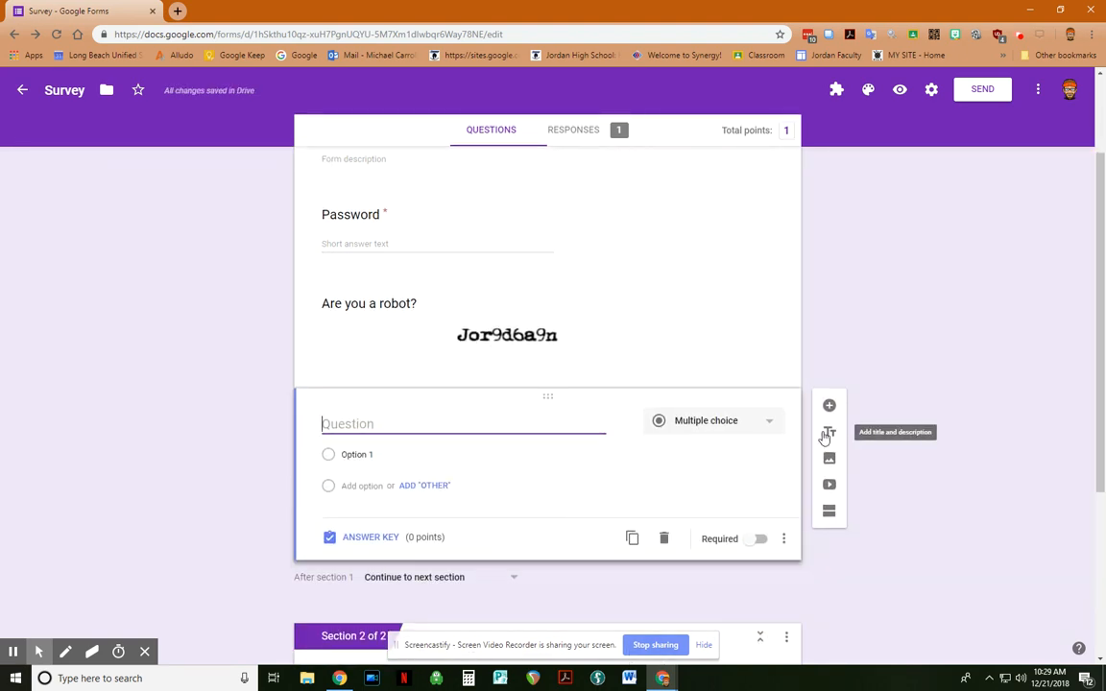
text(Ty)
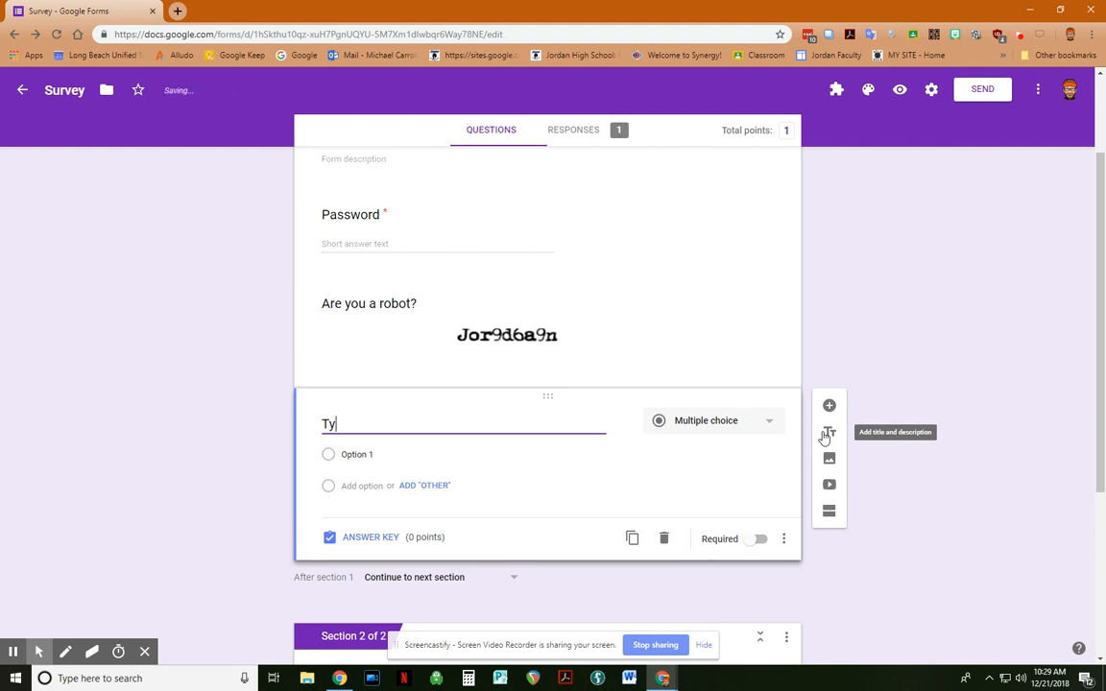
text(pe thew)
key(BackSpace)
key(BackSpace)
text(word exactly)
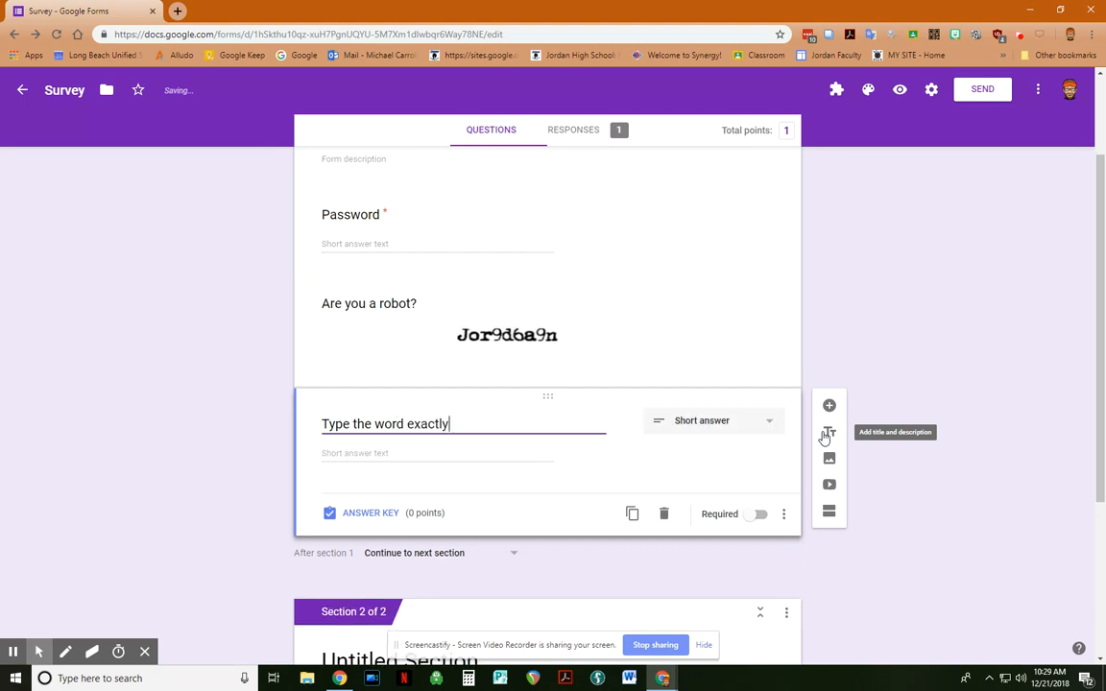
text( as it appears.)
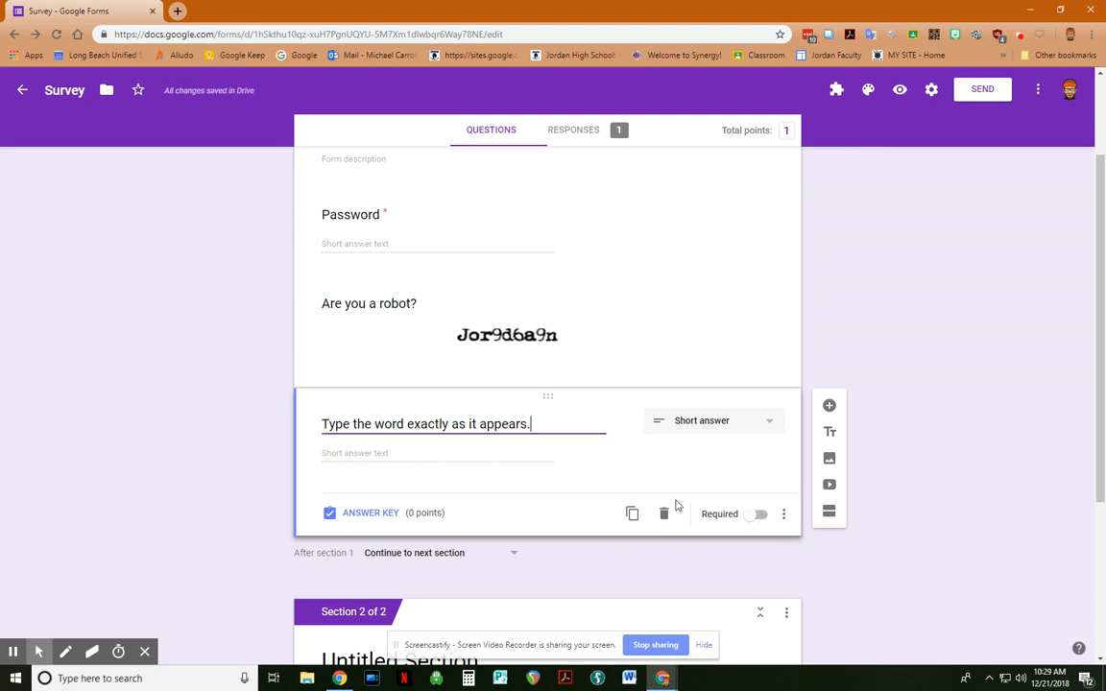
click(760, 516)
click(783, 514)
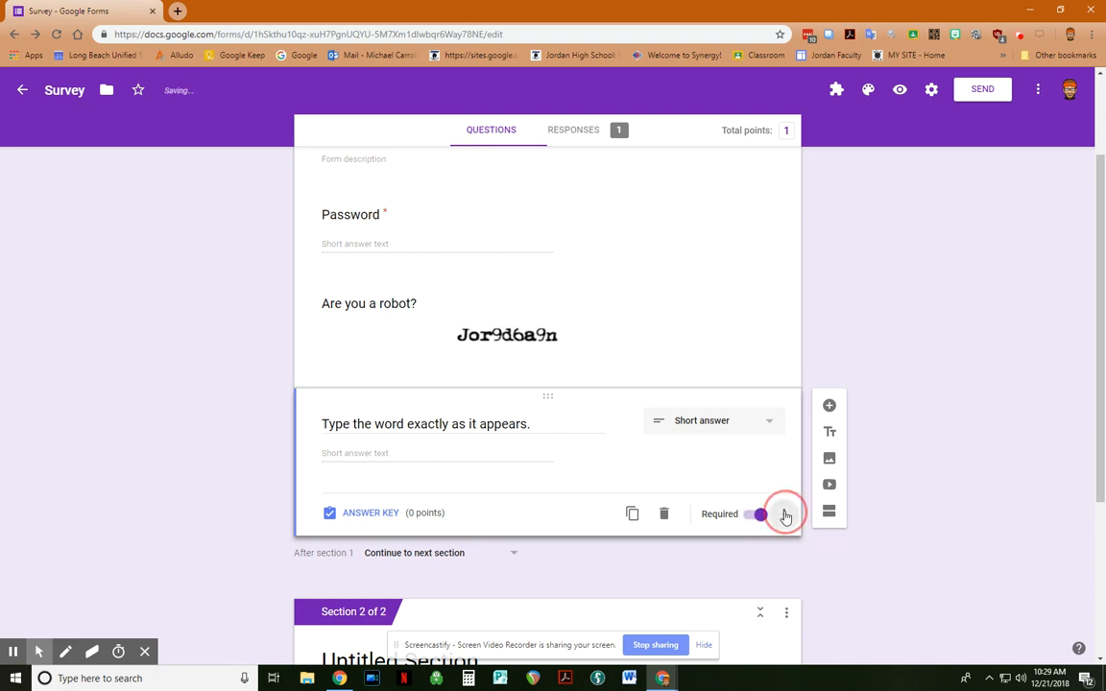
click(825, 595)
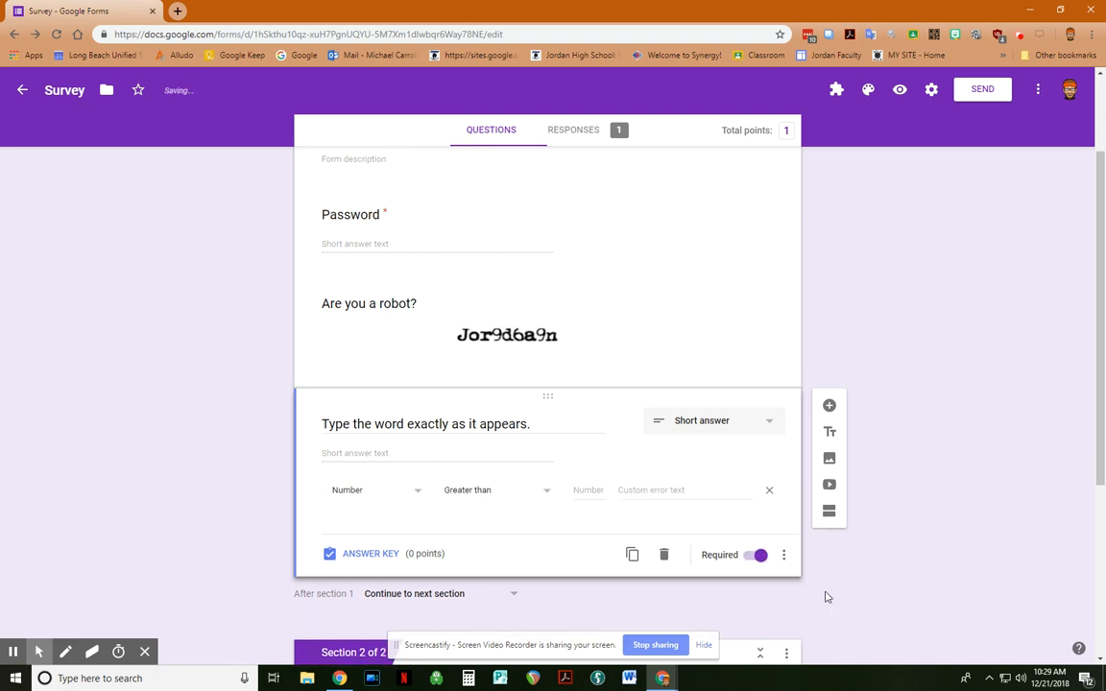
click(407, 496)
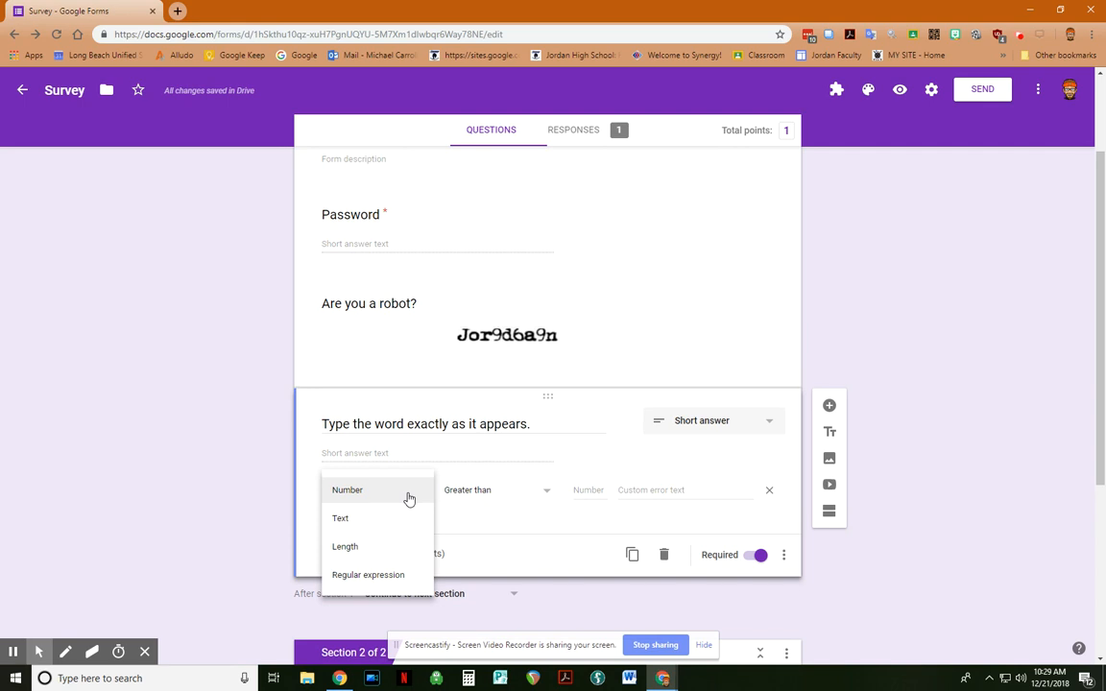
click(391, 520)
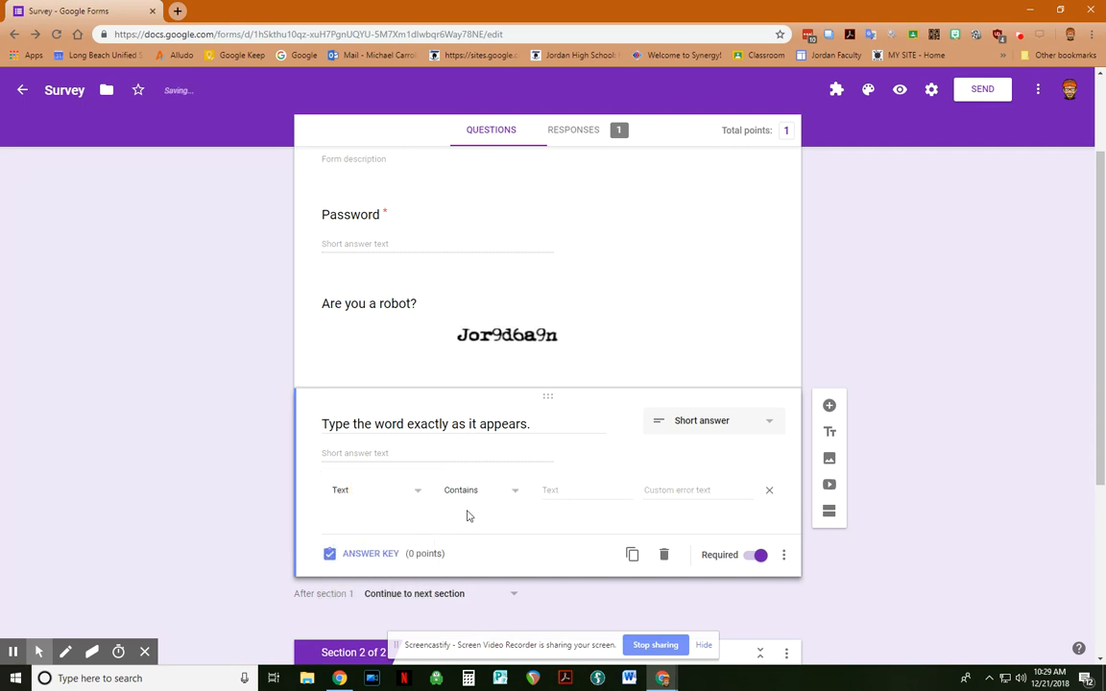
click(573, 488)
text(Jor9d6a9n)
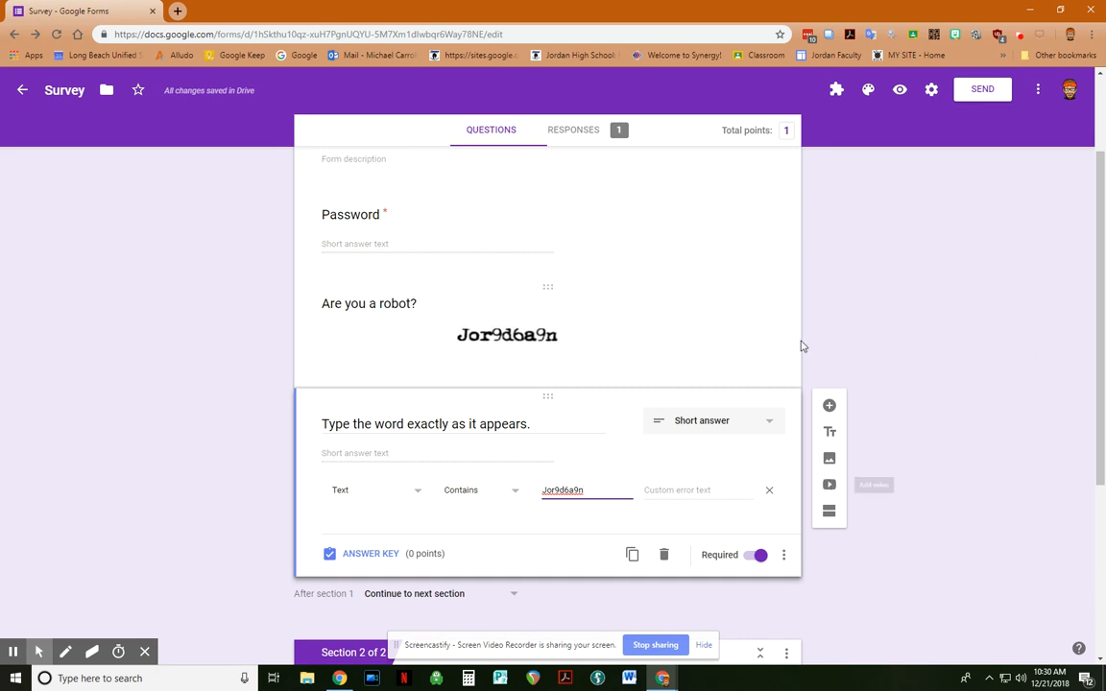
scroll(785, 348, up, 2)
Step: Preview the form, enter the password and the captcha word, and continue to section 2
click(898, 90)
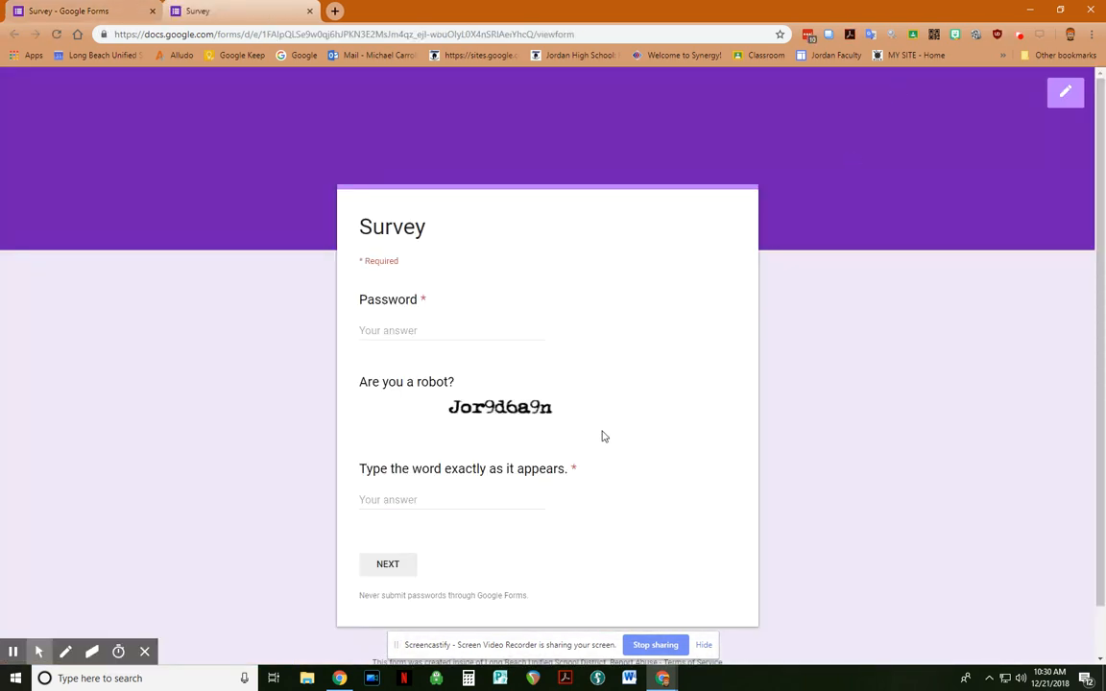
click(469, 330)
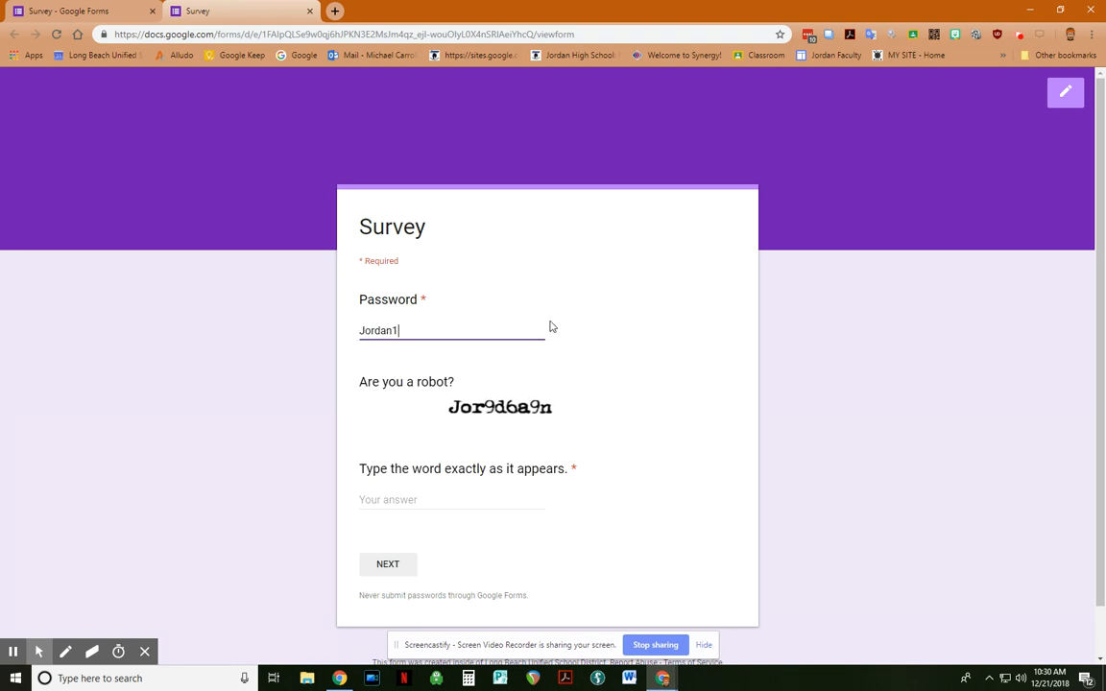
click(447, 496)
text(Jord)
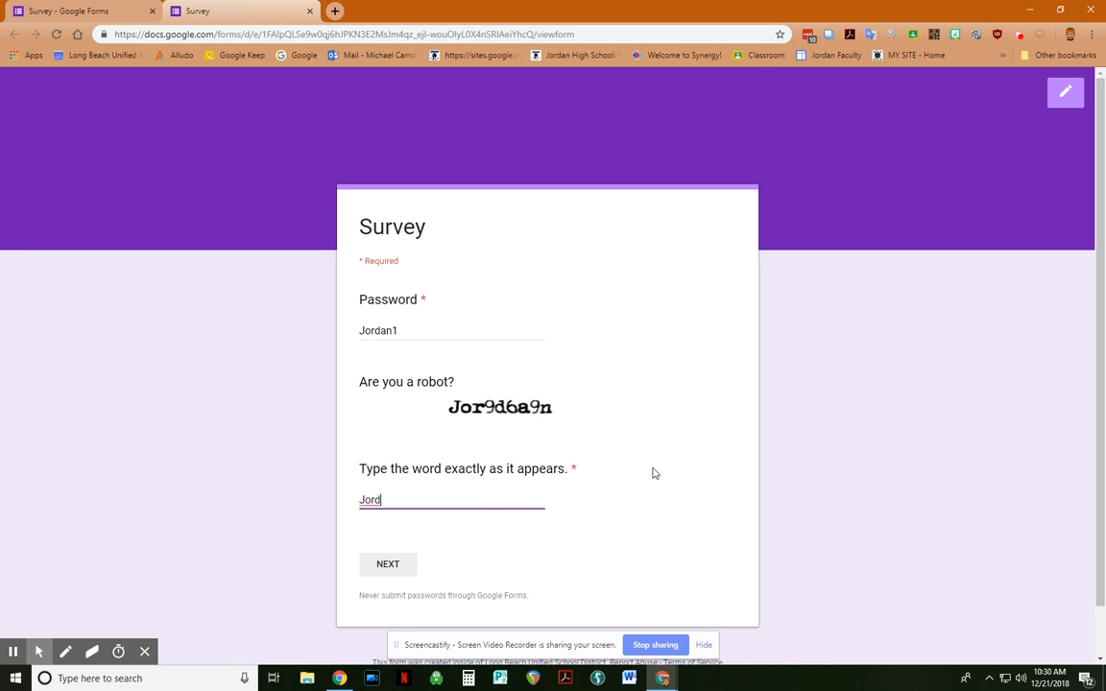
key(BackSpace)
text(9d6a9n)
click(381, 569)
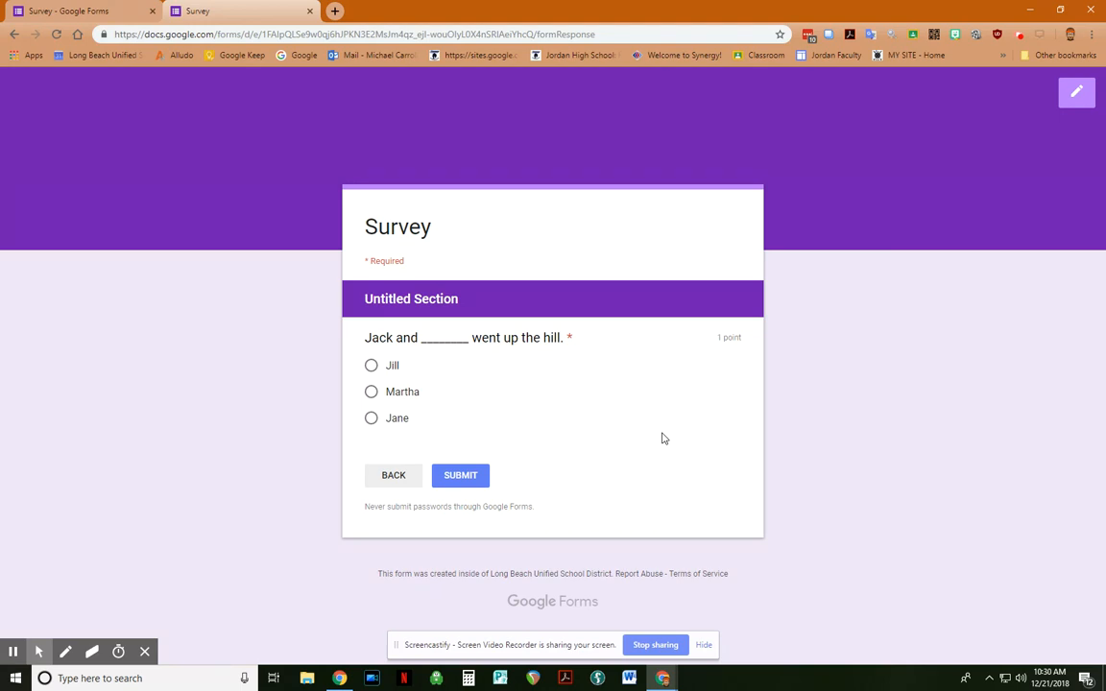
Step: Return to the form editor and view the Responses summary
click(380, 474)
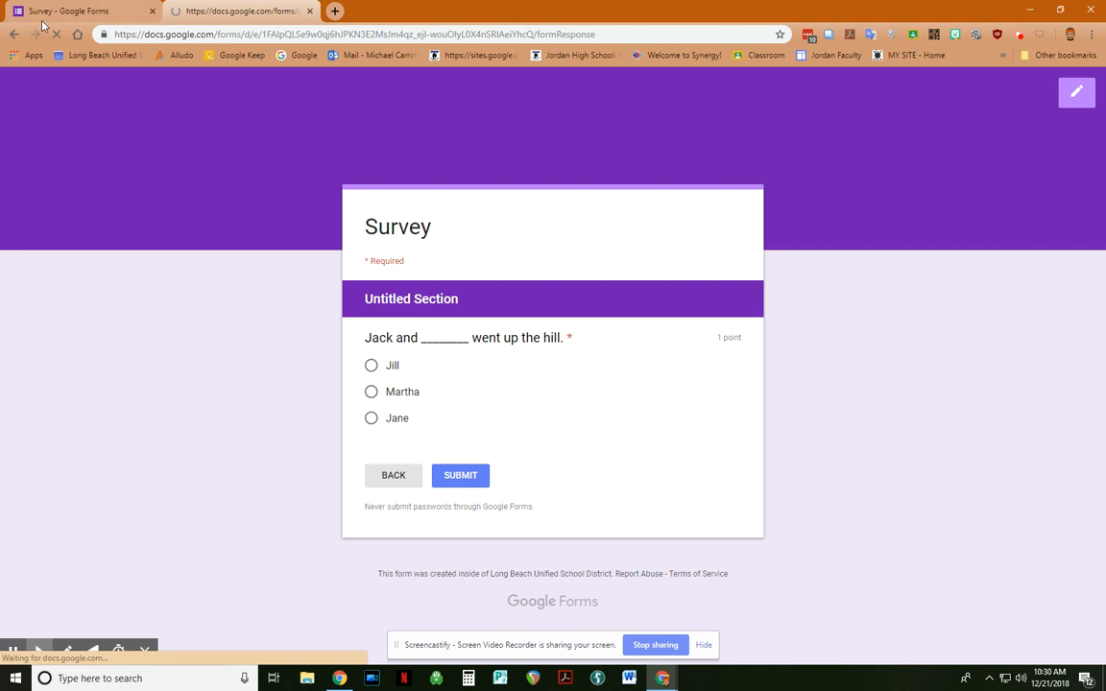
click(86, 10)
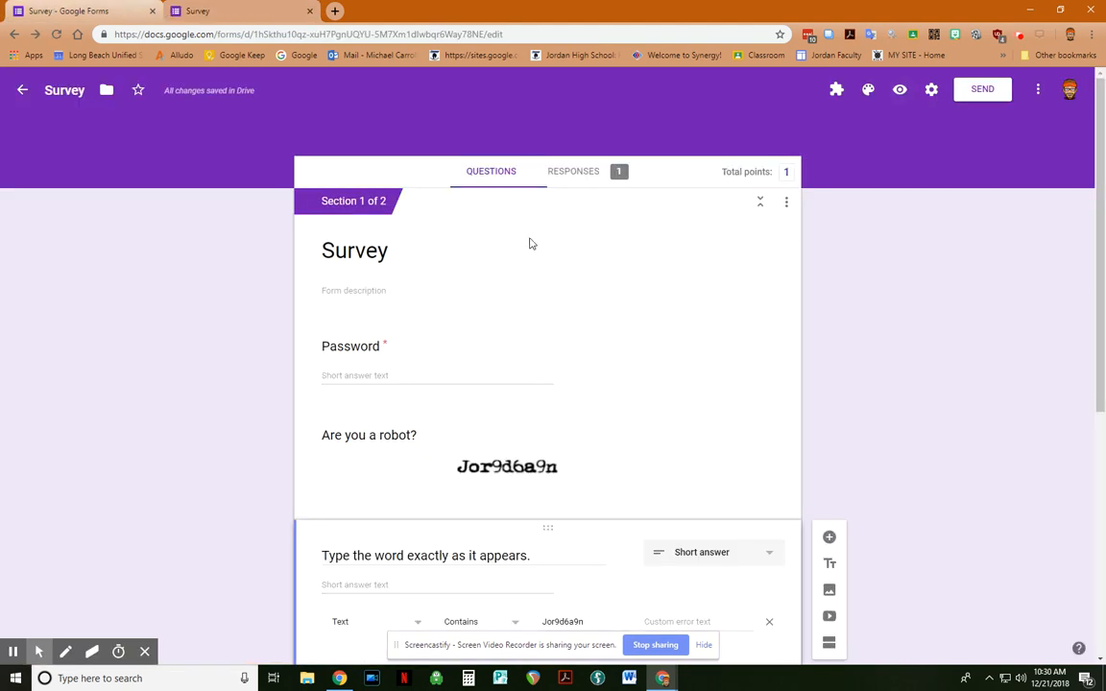
scroll(568, 264, down, 1)
scroll(575, 276, up, 1)
click(576, 175)
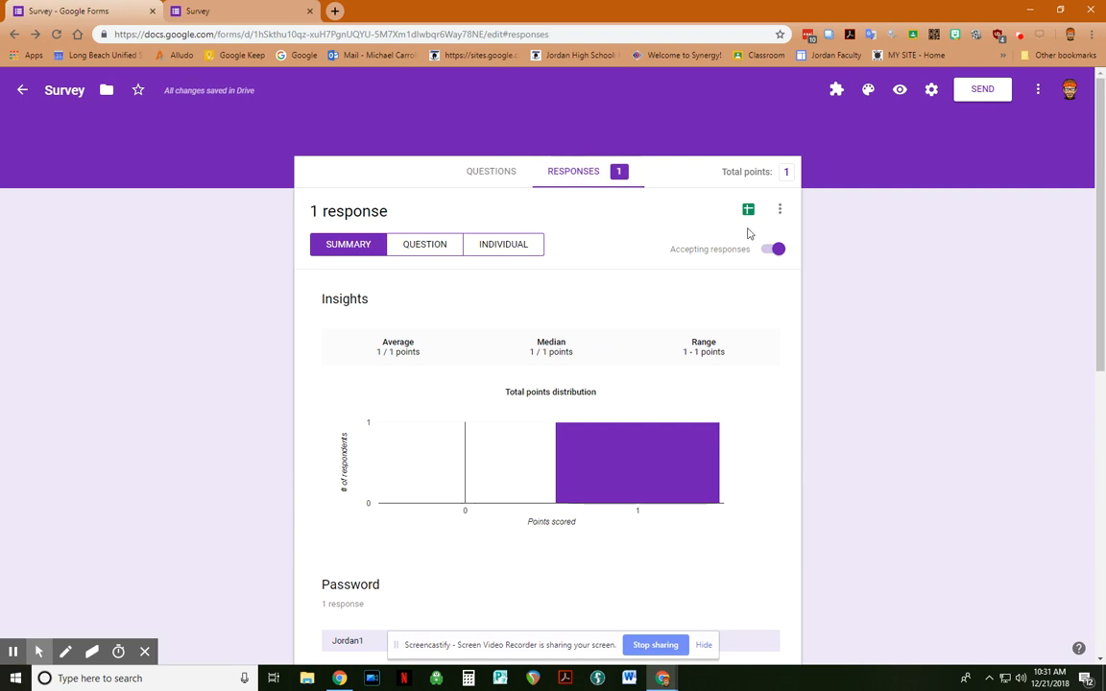
click(779, 213)
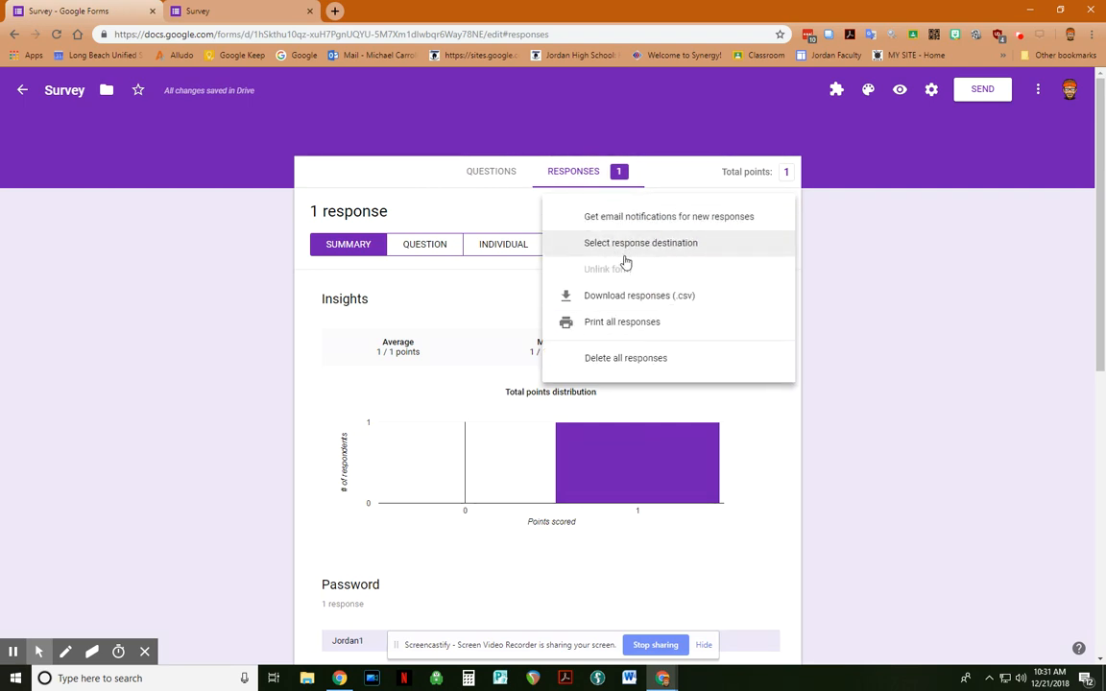
click(511, 219)
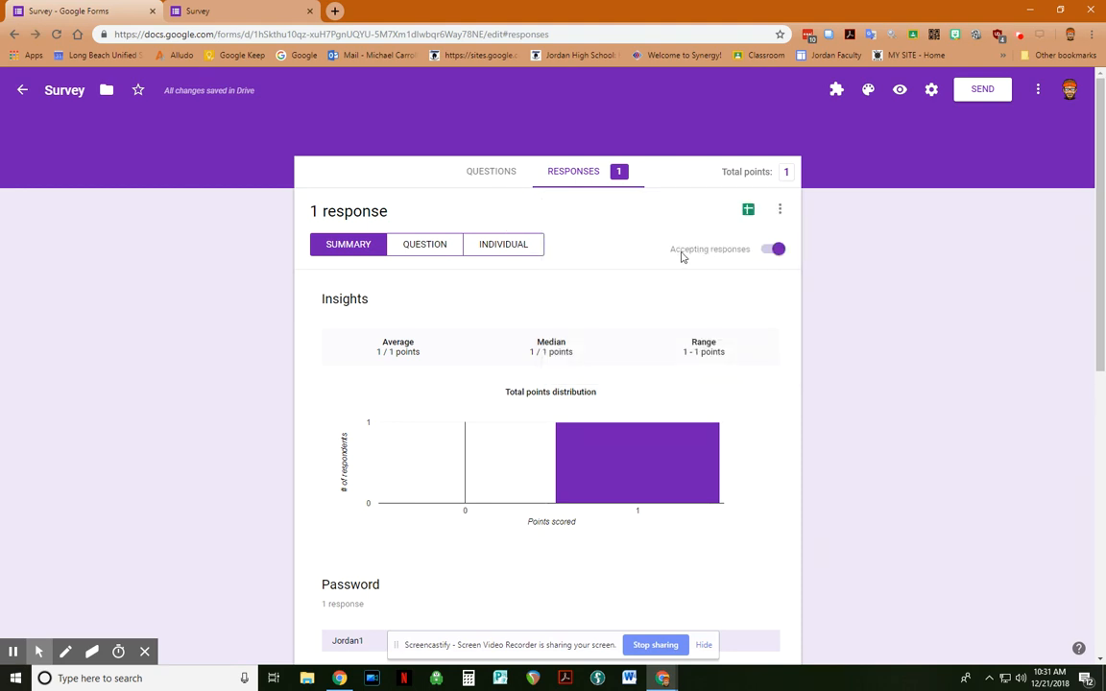
click(771, 253)
click(766, 254)
click(767, 254)
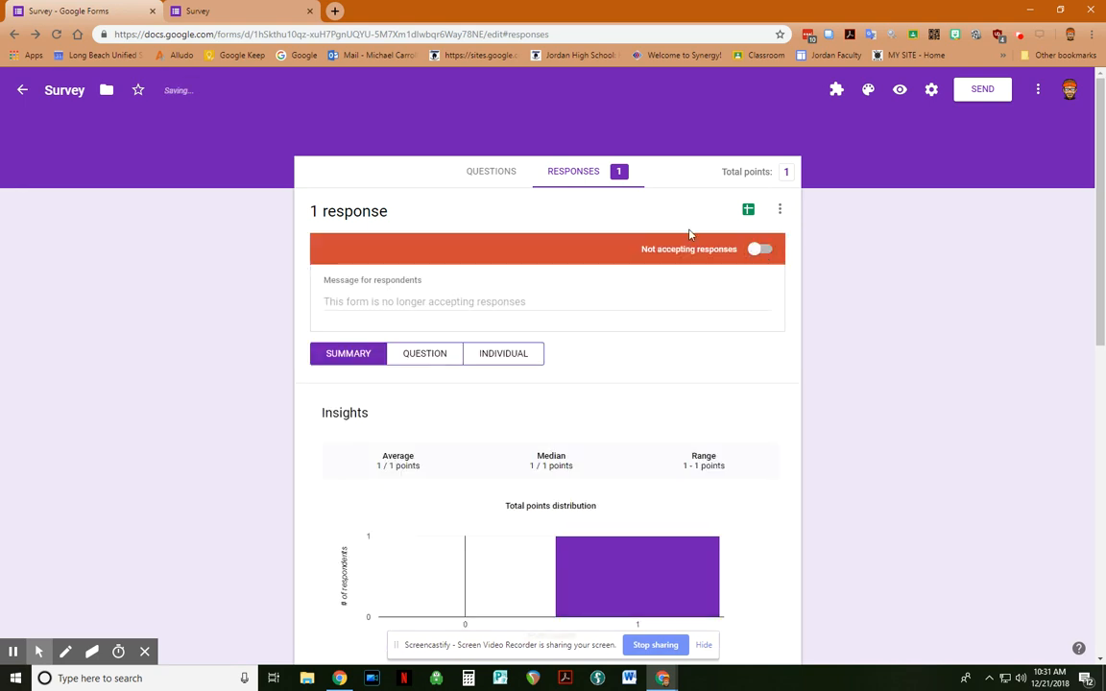
click(769, 253)
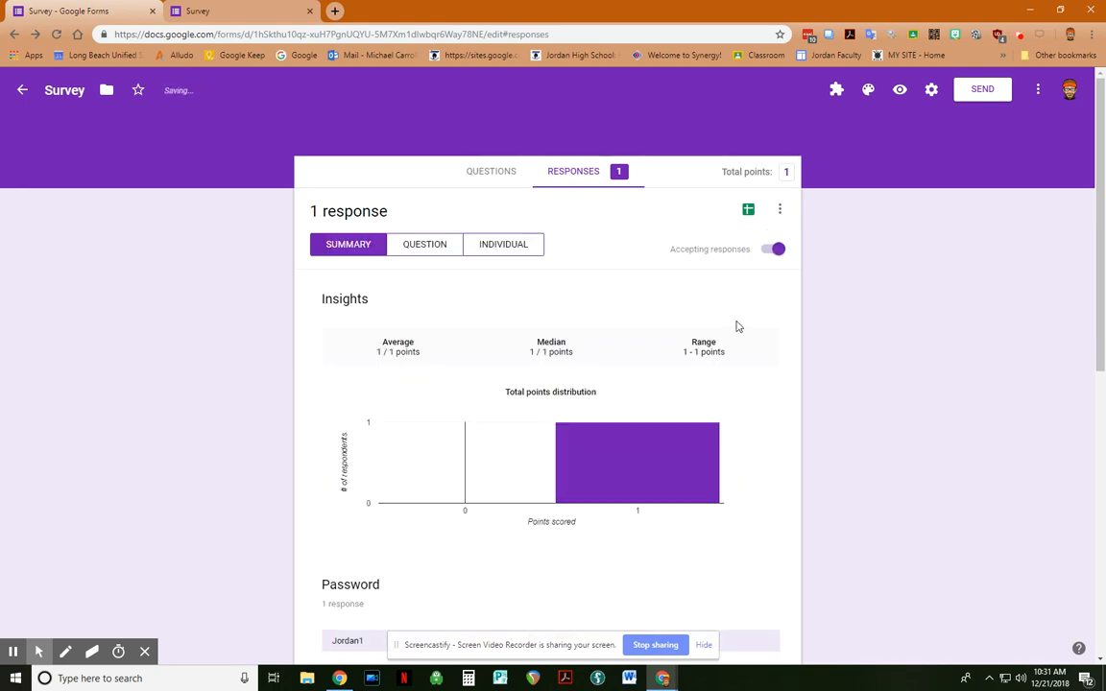